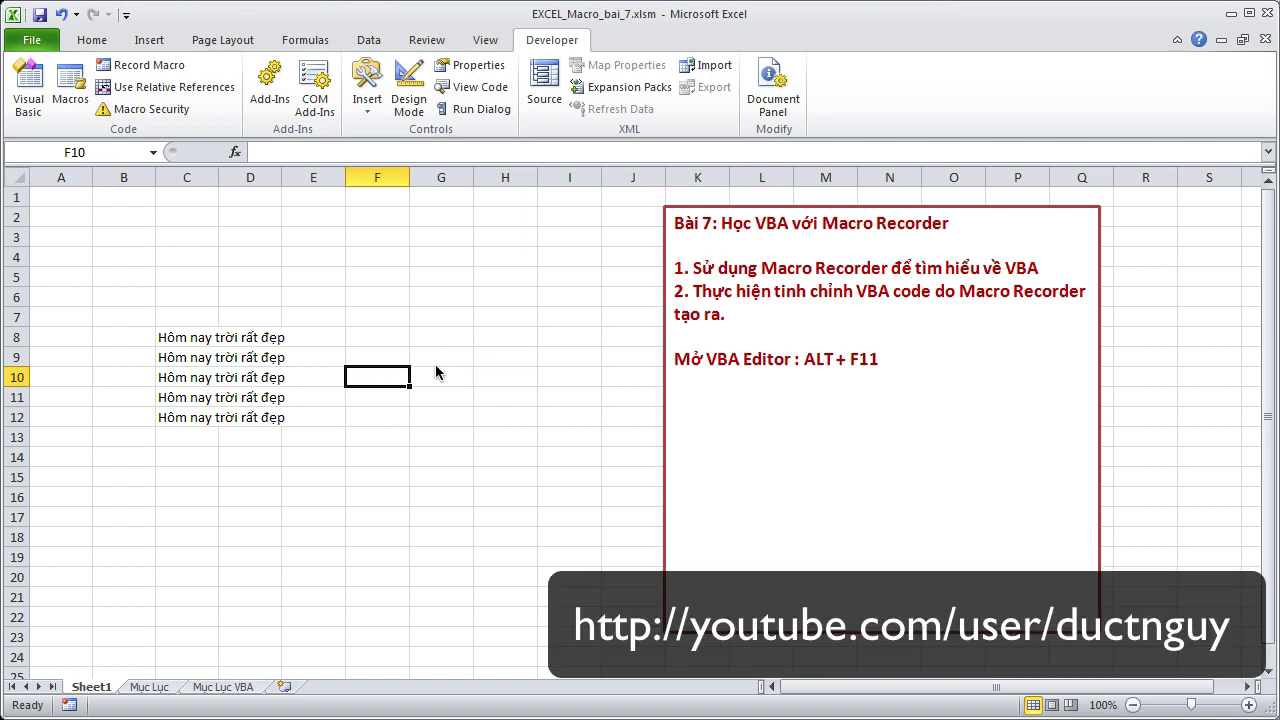
Step: Browse the Mục Lục and Mục Lục VBA sheets, then return to Sheet1
click(148, 688)
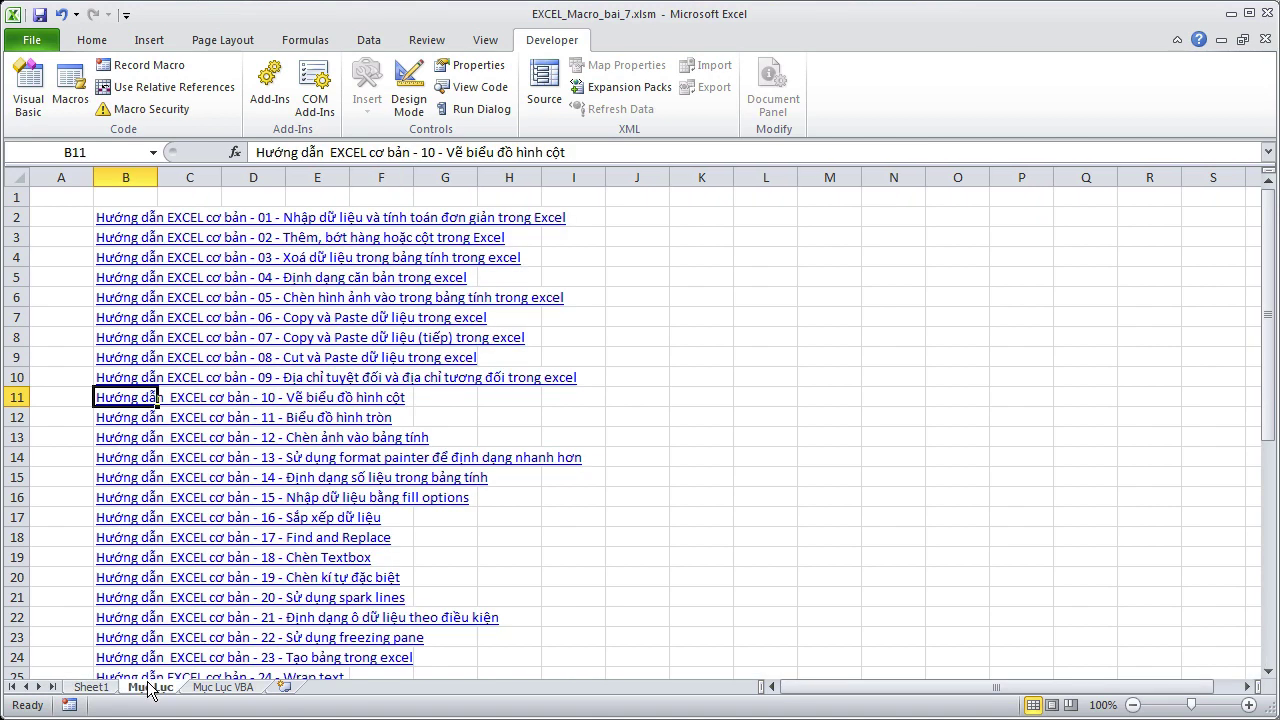
click(226, 688)
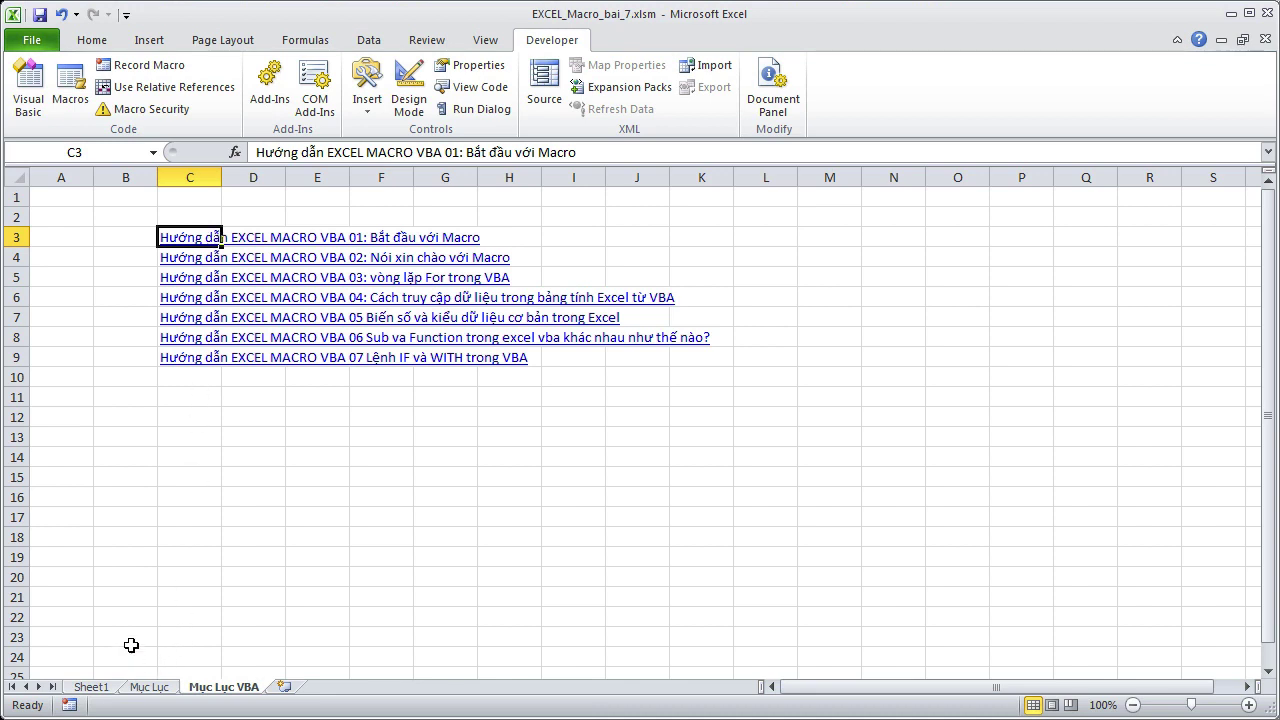
click(91, 688)
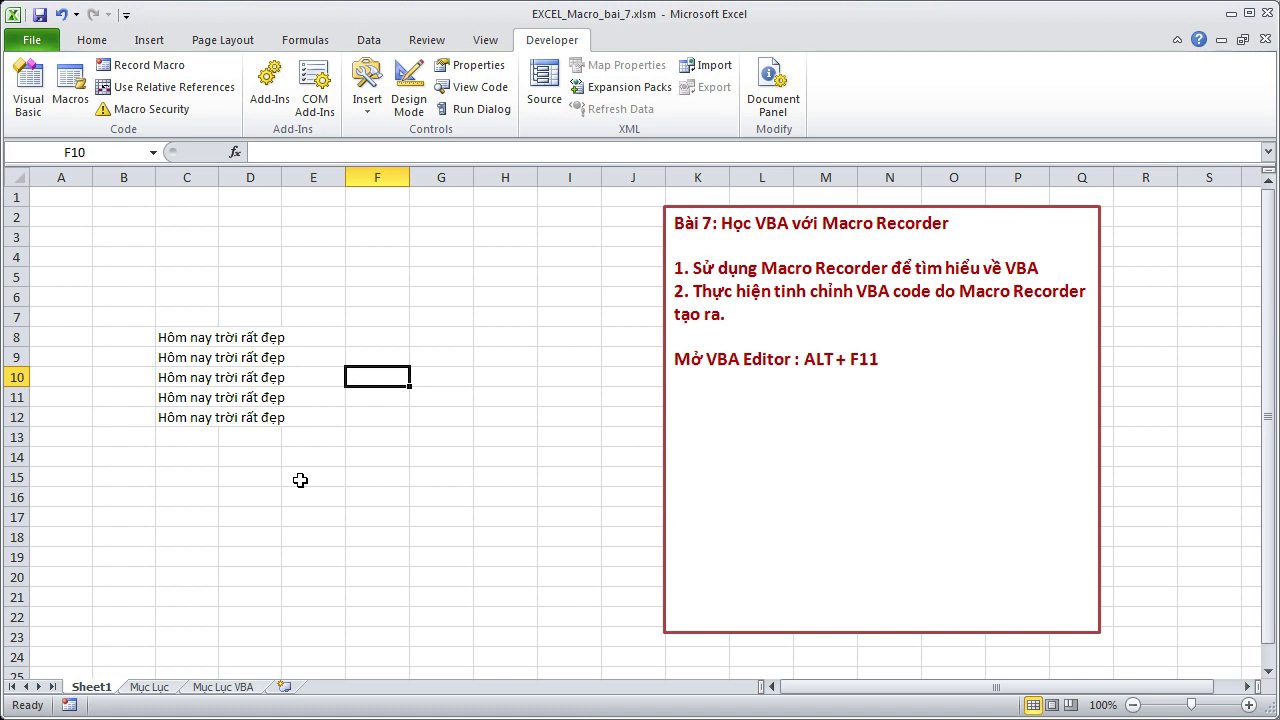
Step: Open the Visual Basic editor and select the sample text in C8:C12 with the Home tab shown
click(441, 517)
key(alt+F11)
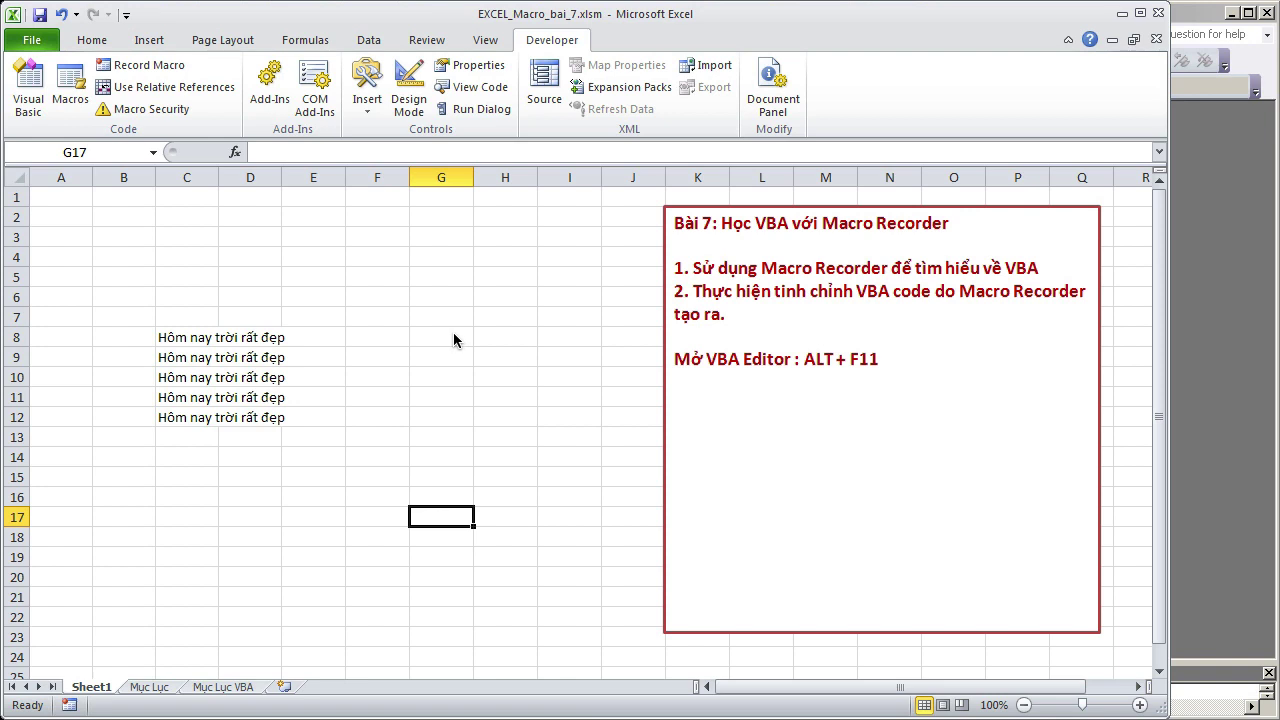
drag(181, 337, 177, 412)
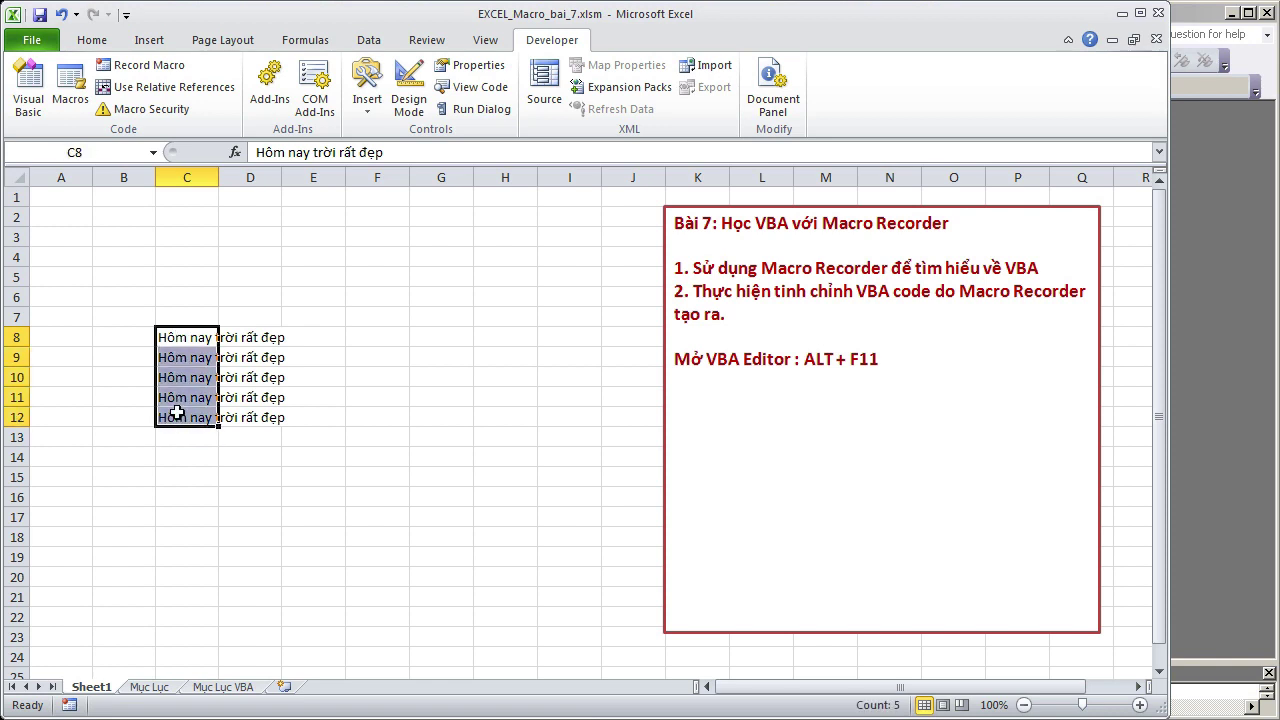
click(91, 40)
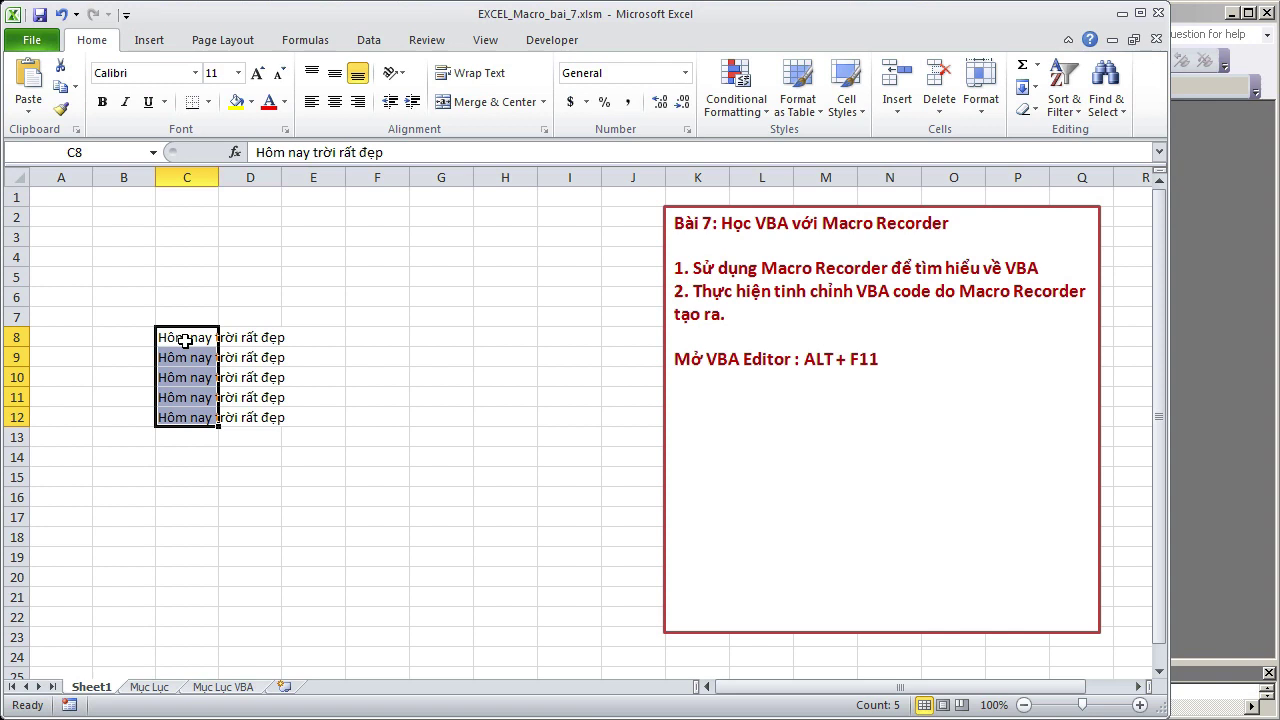
Step: Resize Excel to half the screen beside the Visual Basic editor and show the Developer tab
key(alt+F11)
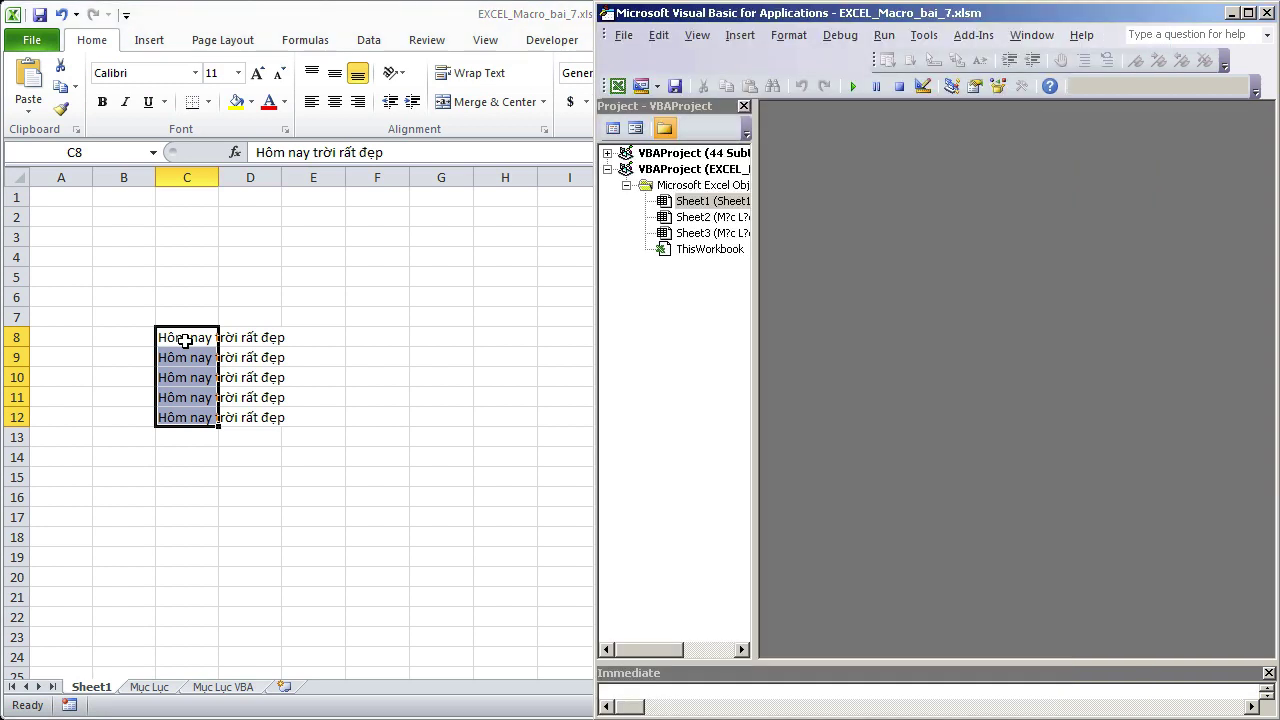
click(286, 288)
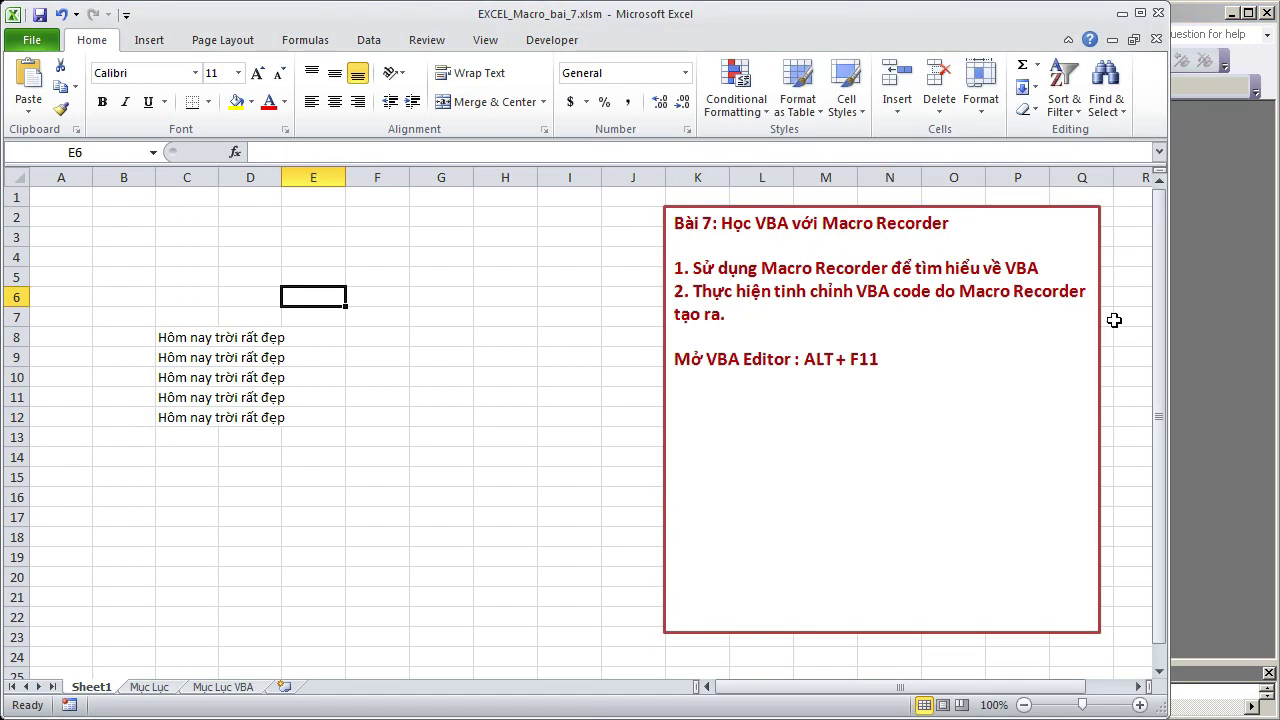
drag(1173, 334, 582, 400)
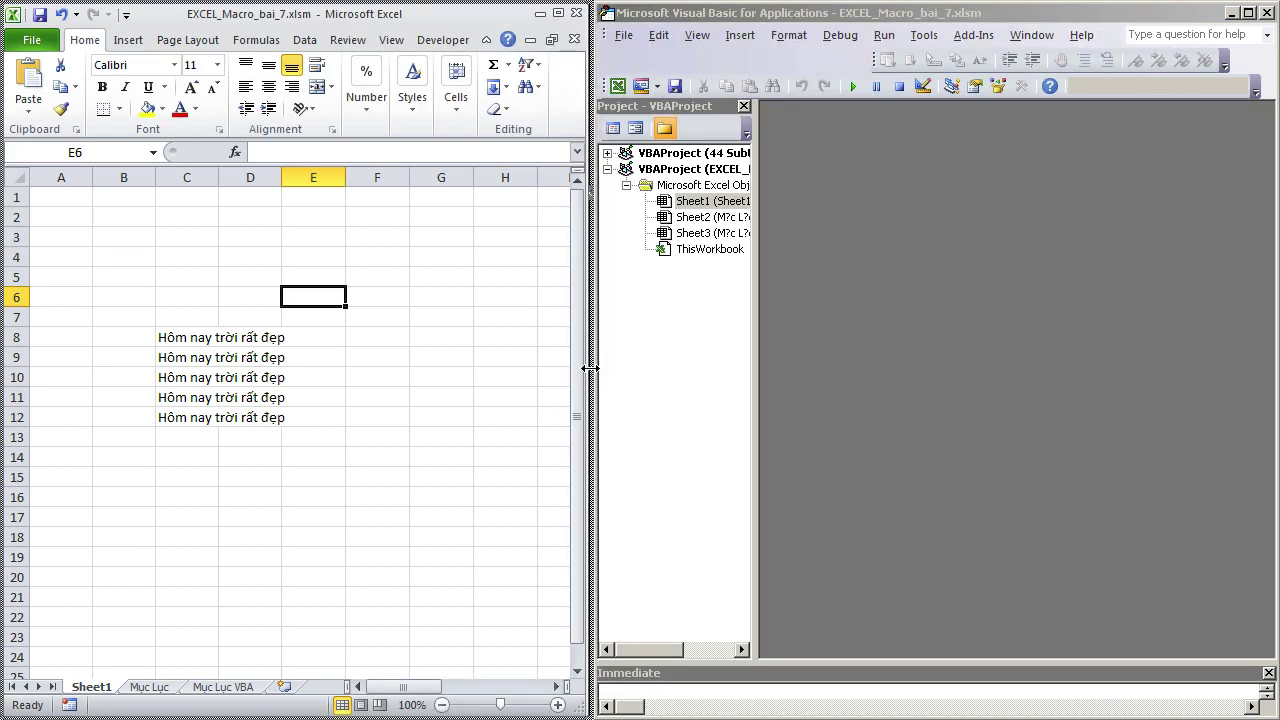
drag(590, 369, 594, 369)
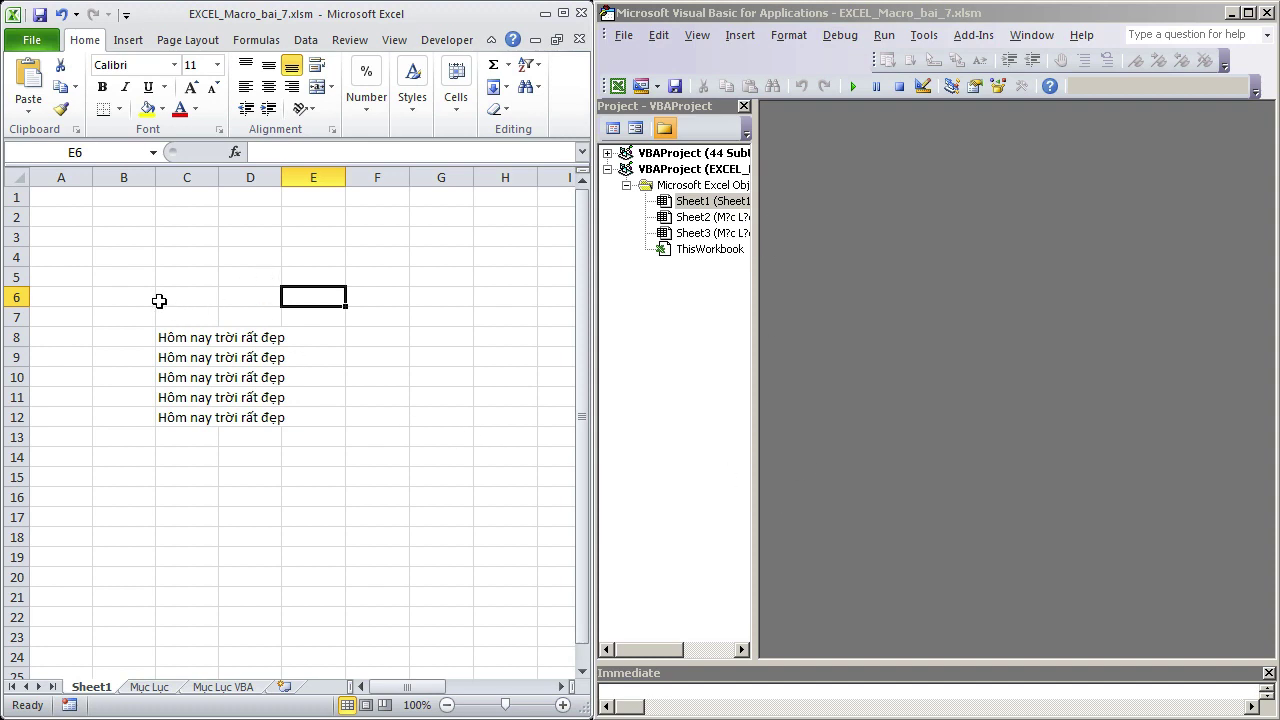
click(450, 45)
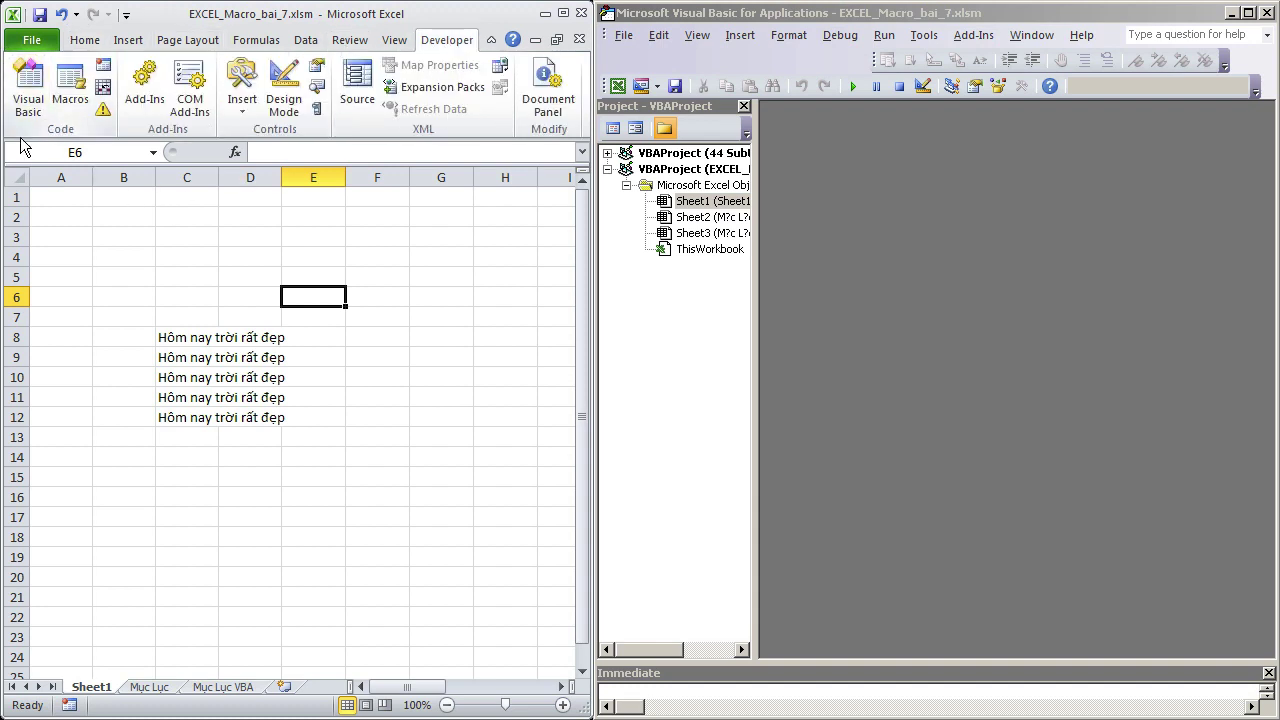
Step: Start recording macro hom_nay_troi_rat_dep with shortcut Ctrl+k, stored in This Workbook
click(103, 70)
drag(393, 256, 320, 241)
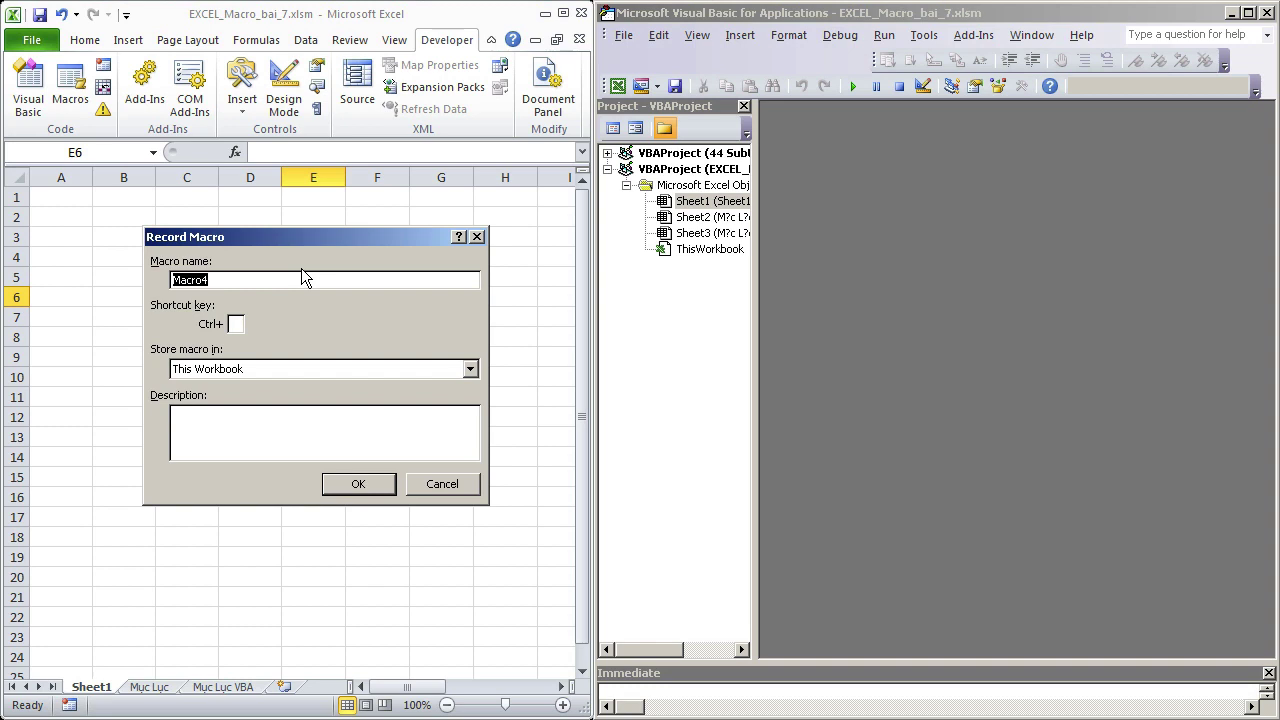
text(h)
text(om_)
text(na)
text(y_troi_rat)
text(_dep)
text(k)
click(225, 418)
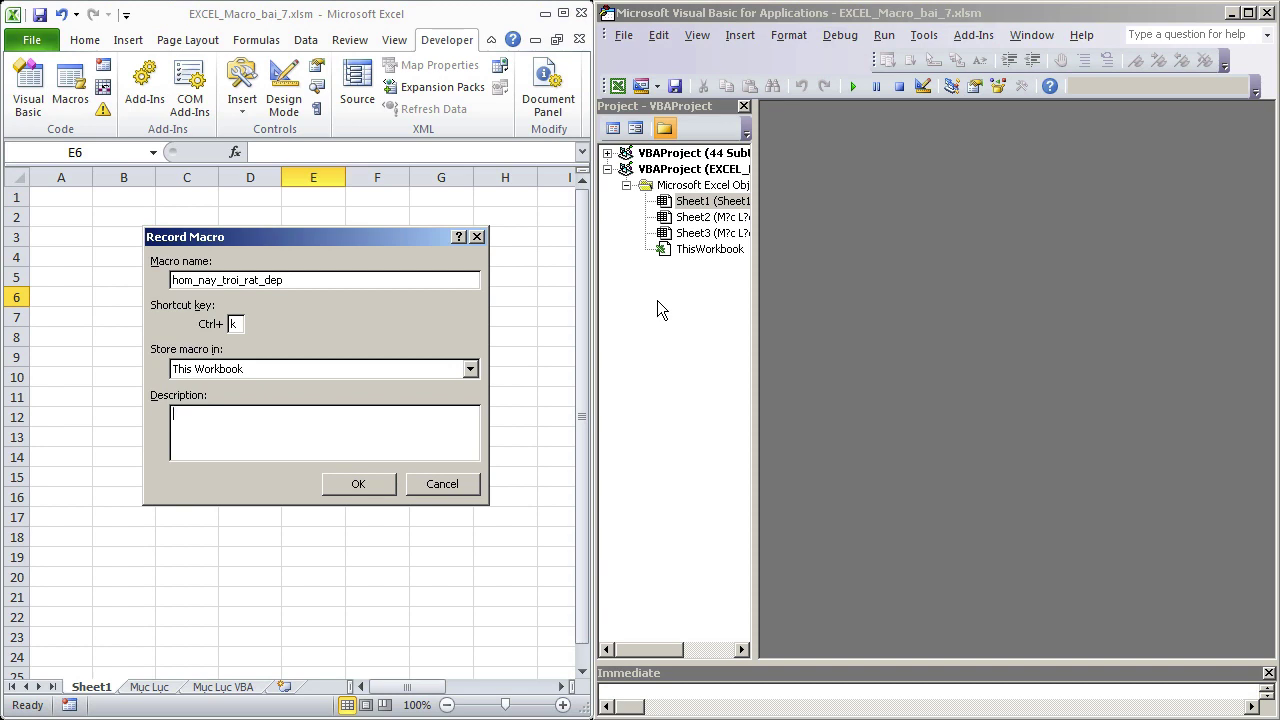
click(358, 483)
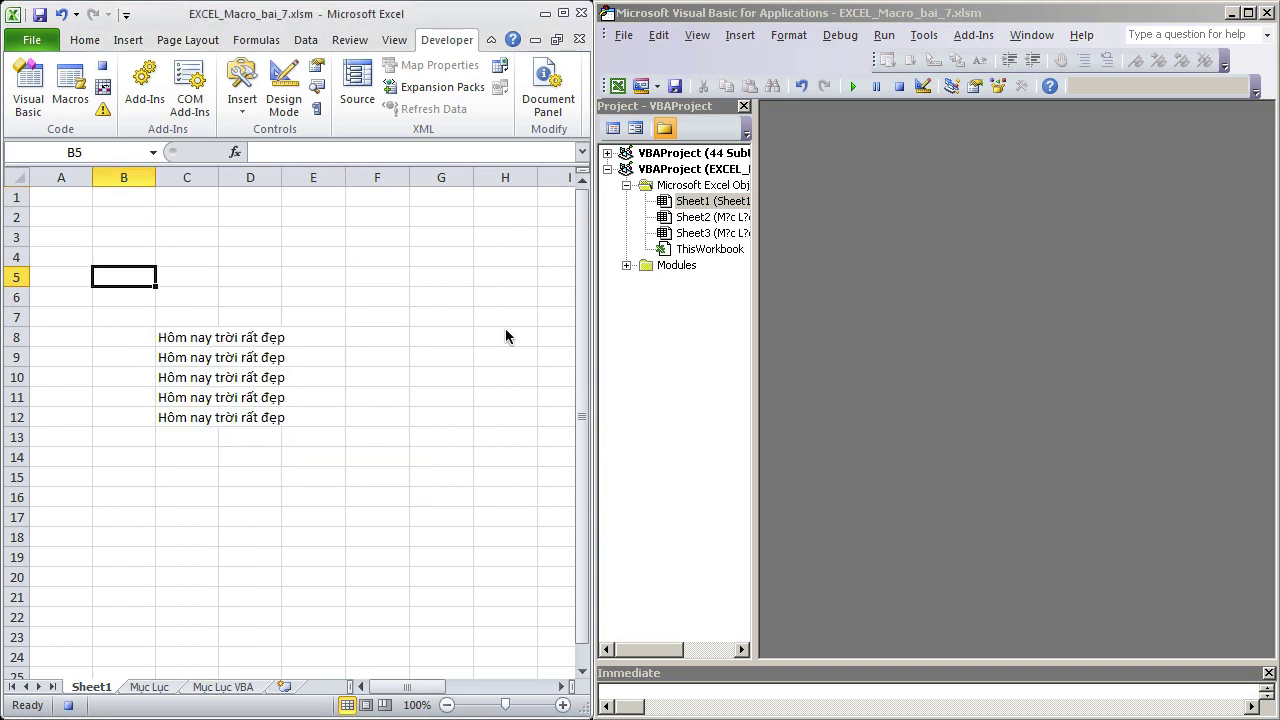
Step: View Module1's macro name and Ctrl+k comments, then select cell C8 to record it
click(626, 266)
double_click(688, 284)
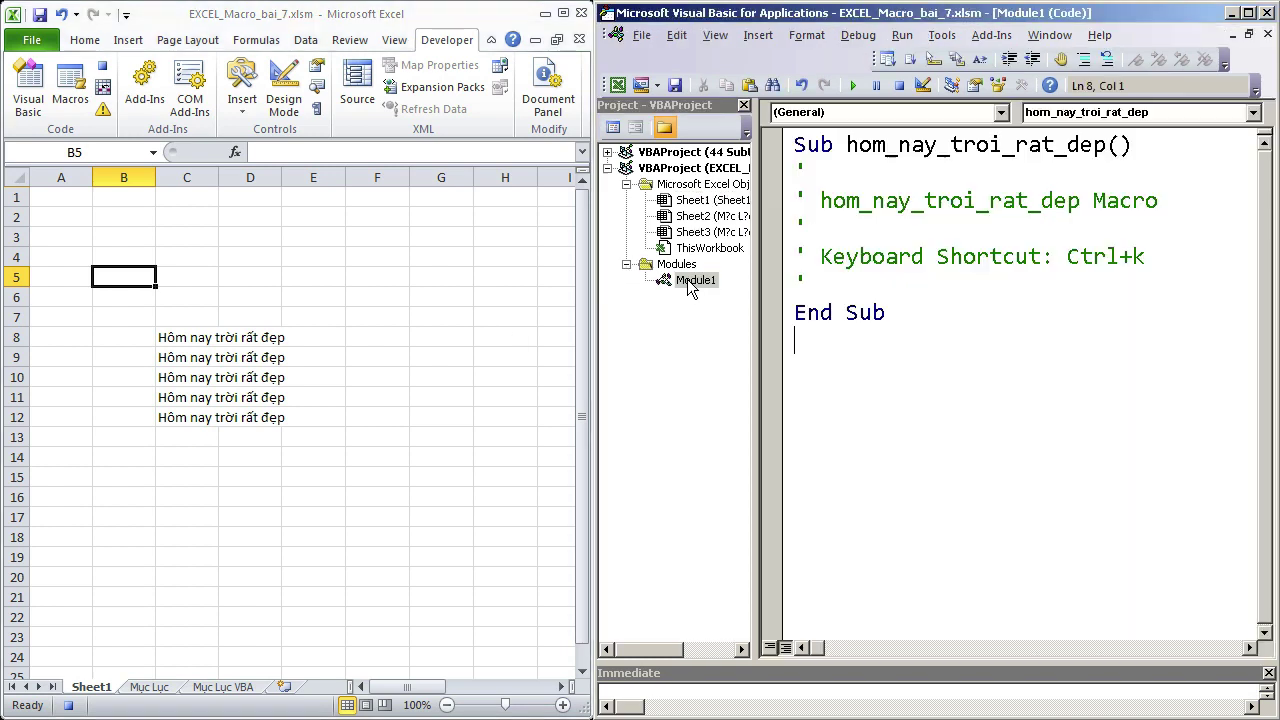
click(820, 200)
drag(820, 200, 1080, 200)
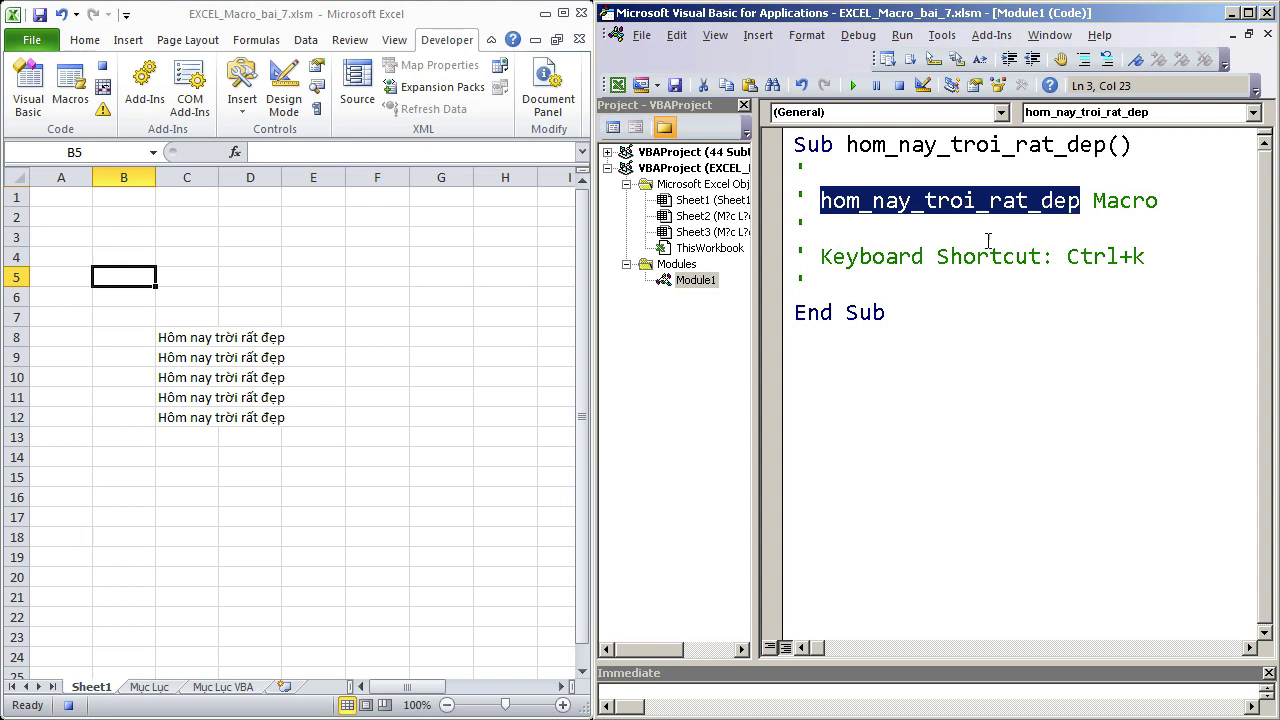
drag(820, 256, 1042, 258)
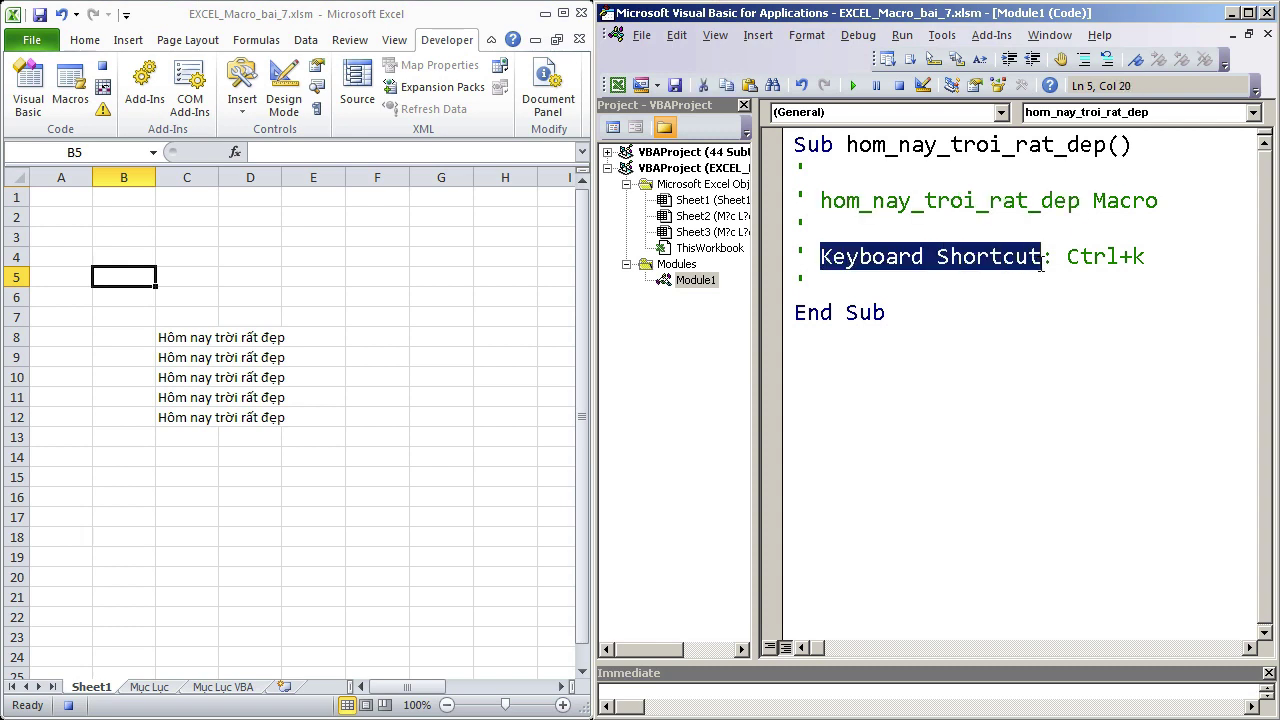
click(898, 287)
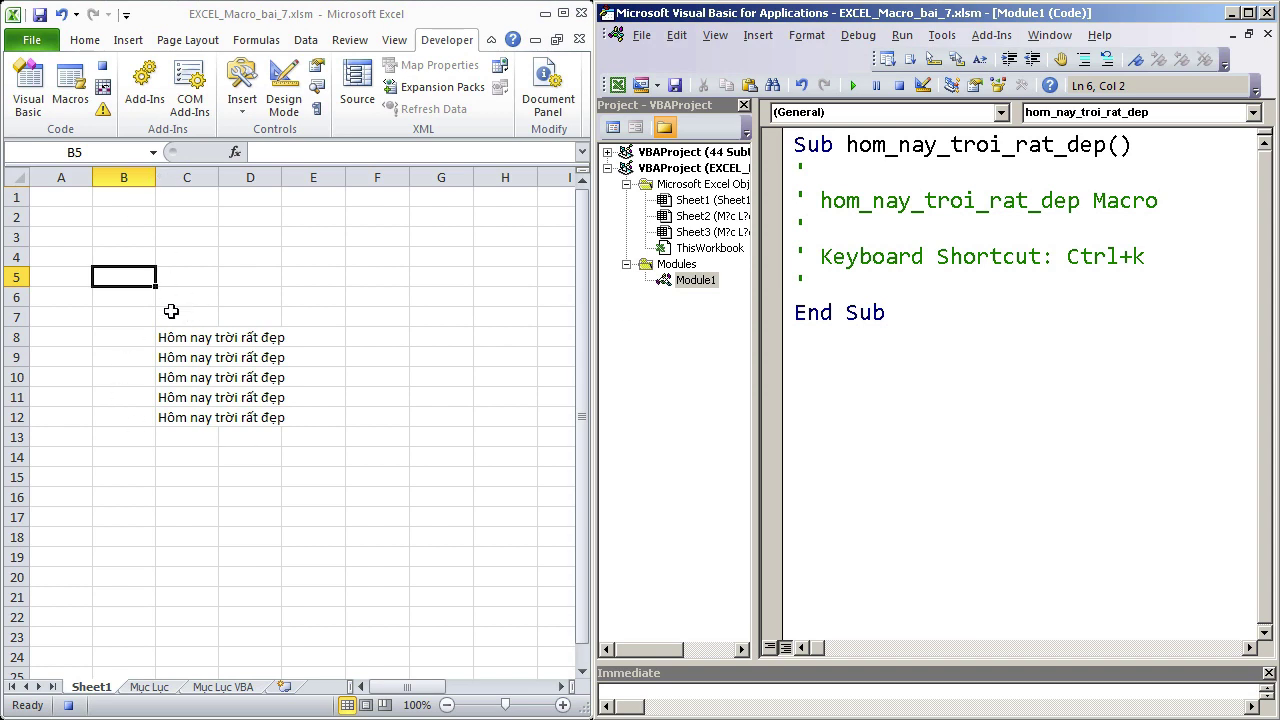
click(178, 341)
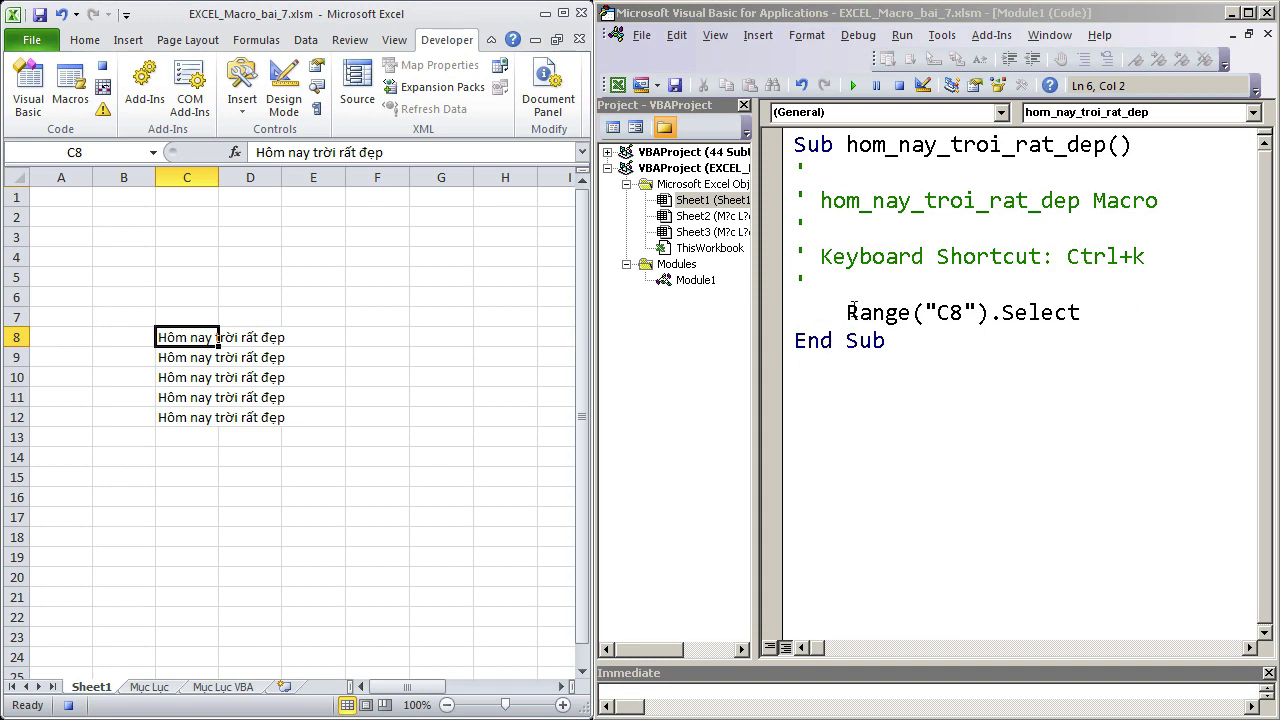
Step: Select C8:C12 and make it bold, italic, underlined with a light blue fill
drag(846, 313, 1104, 314)
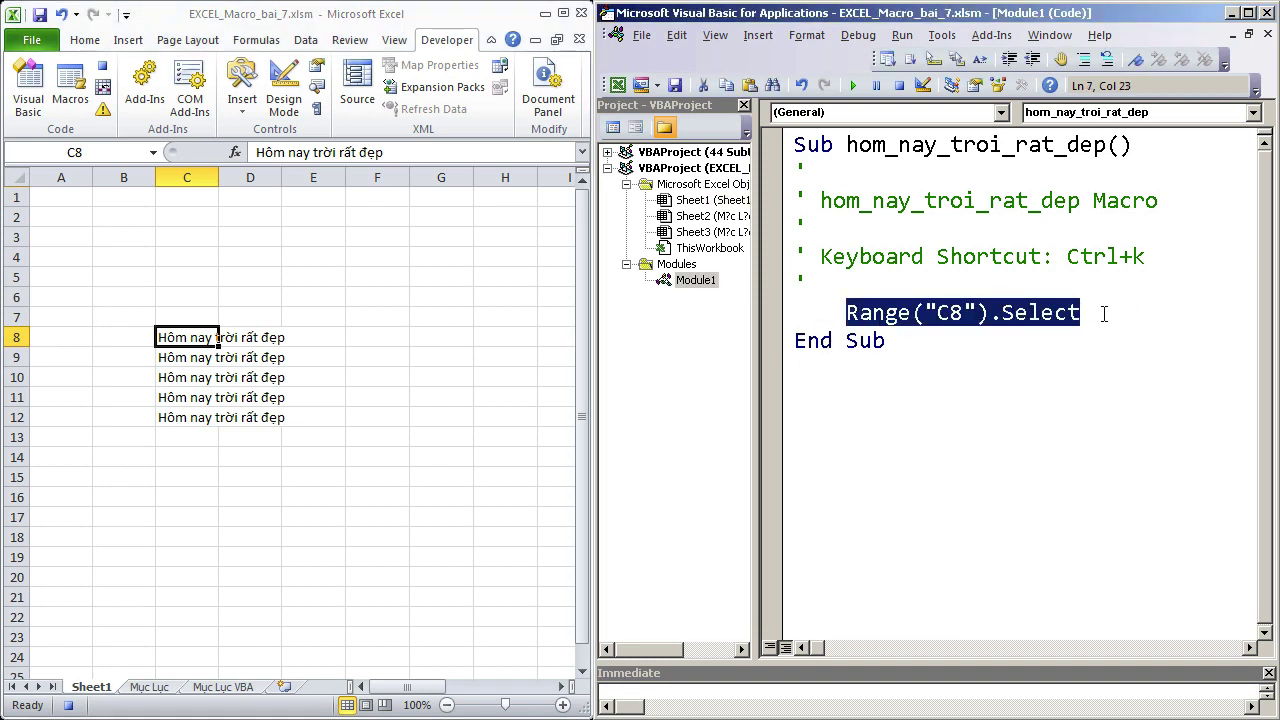
click(187, 338)
drag(187, 338, 185, 415)
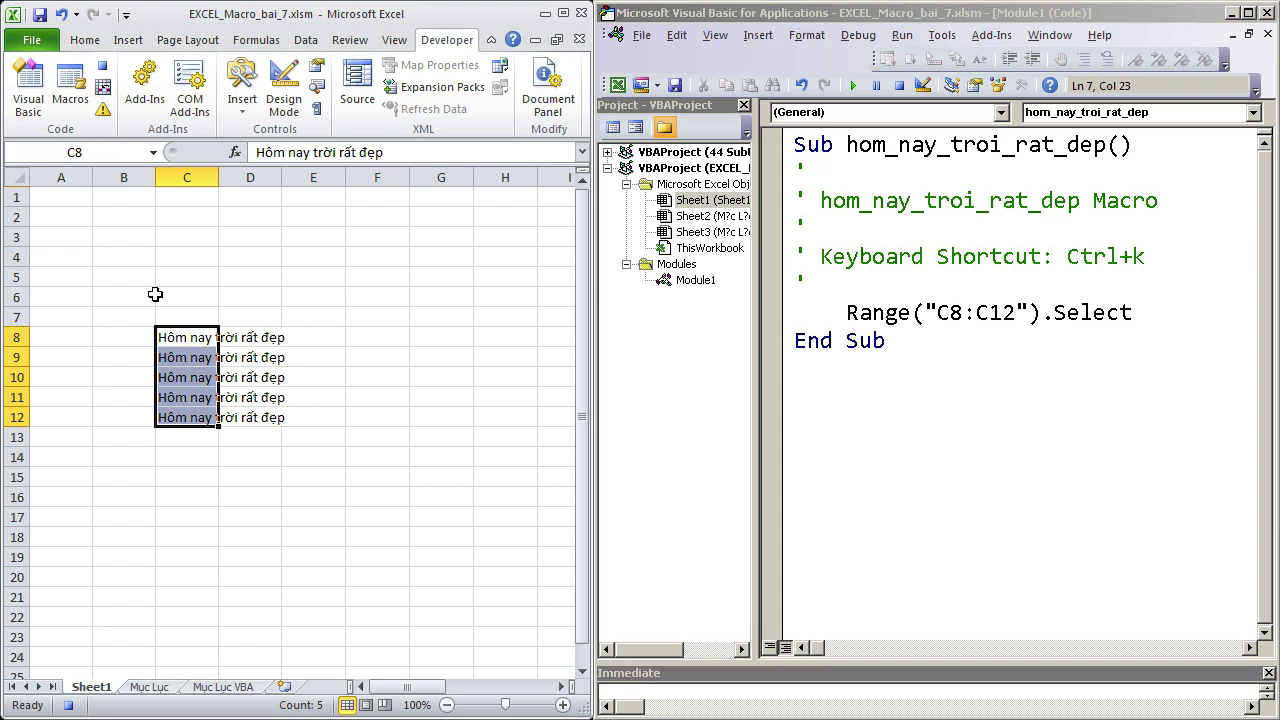
click(84, 42)
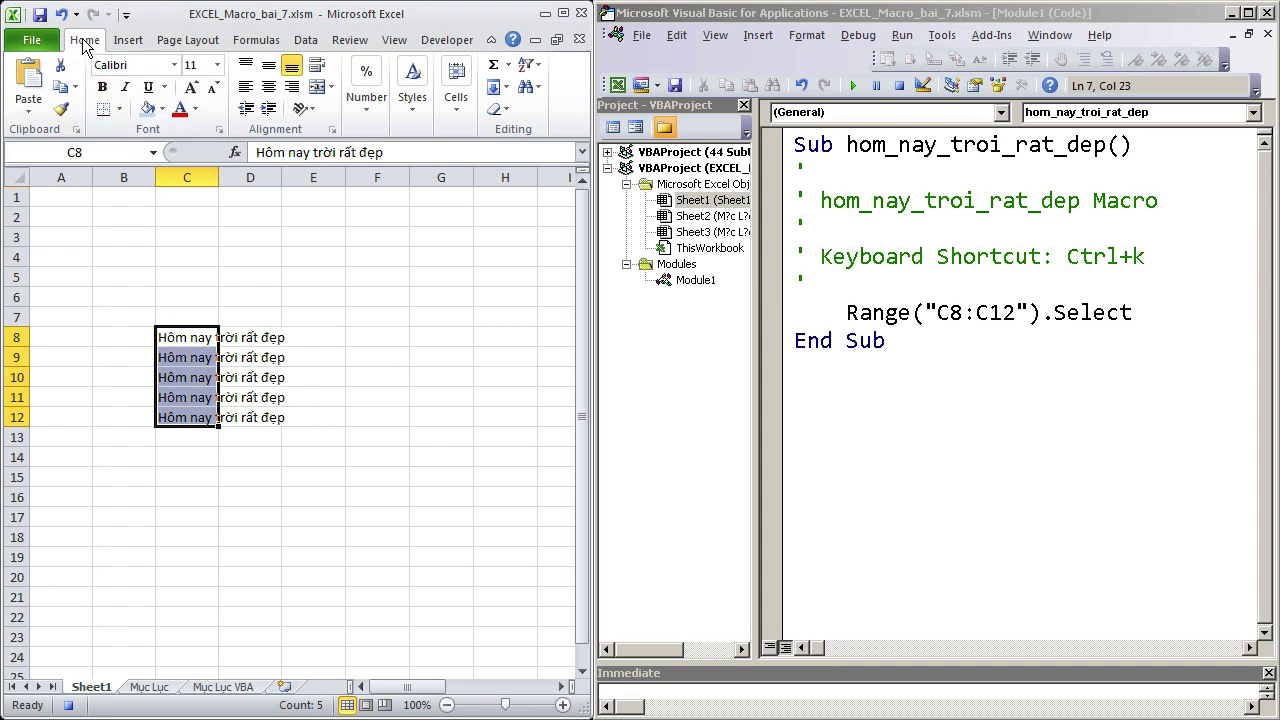
click(101, 87)
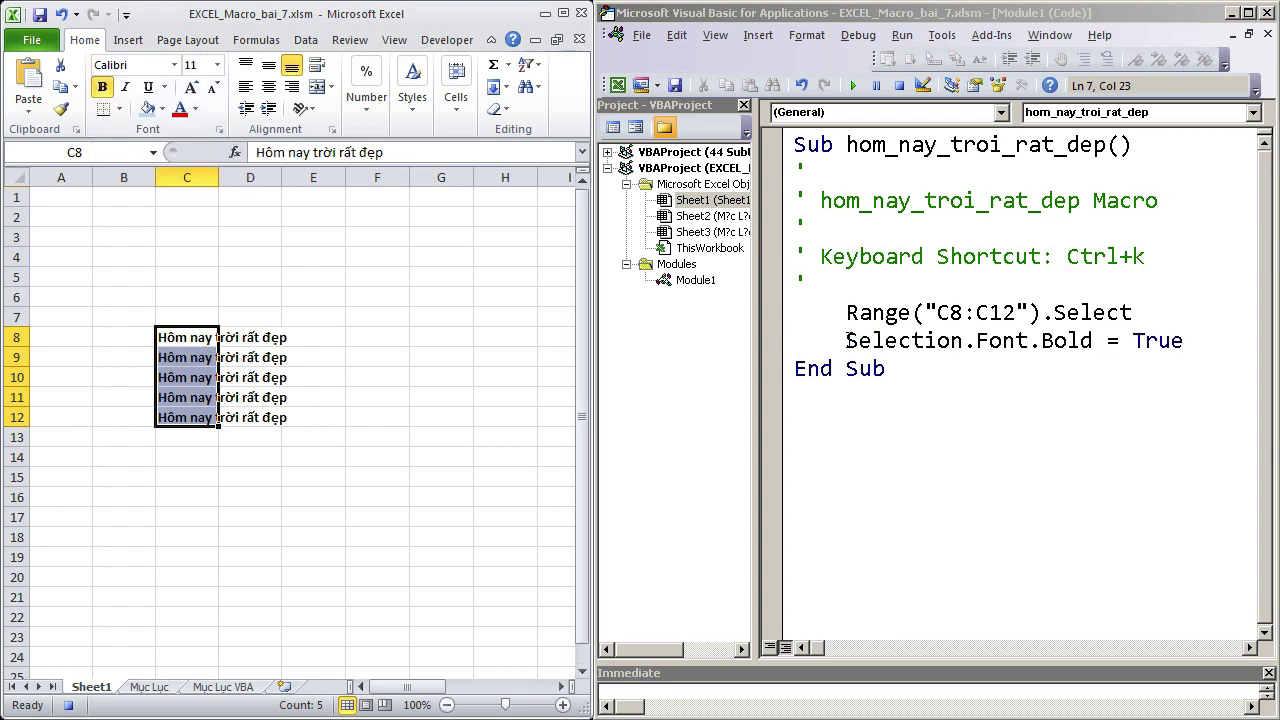
drag(846, 341, 1188, 345)
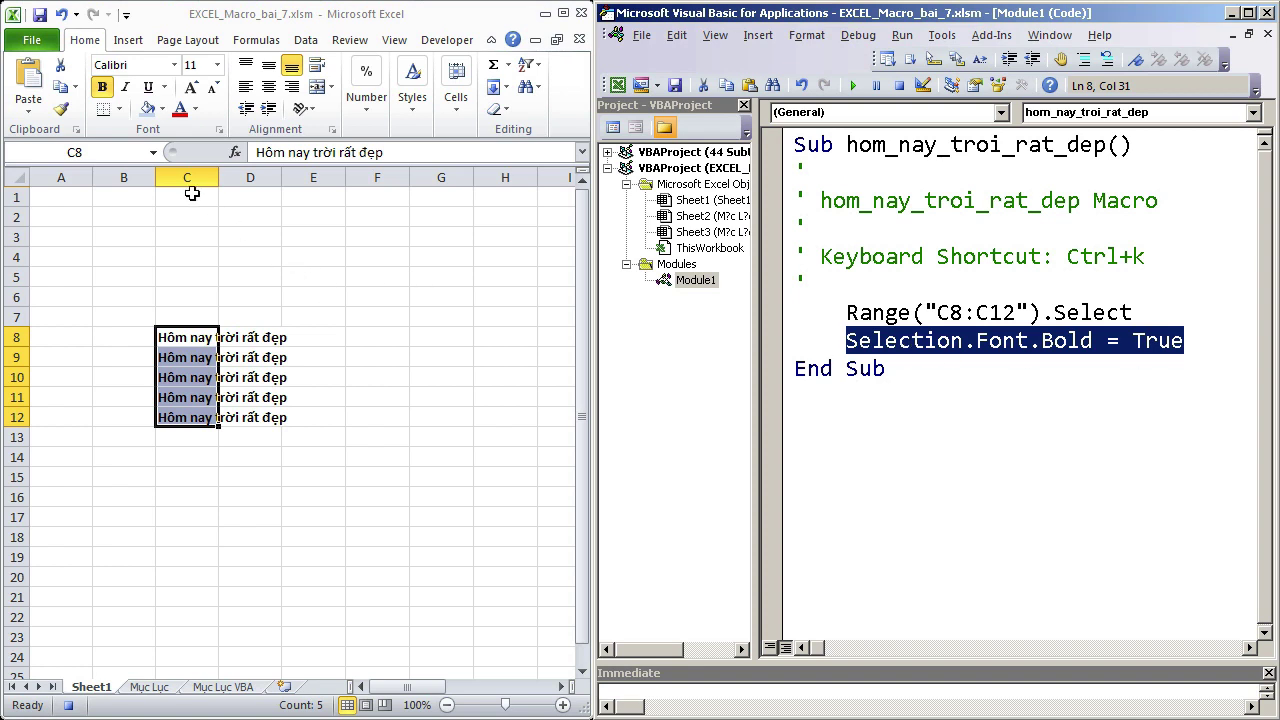
click(128, 92)
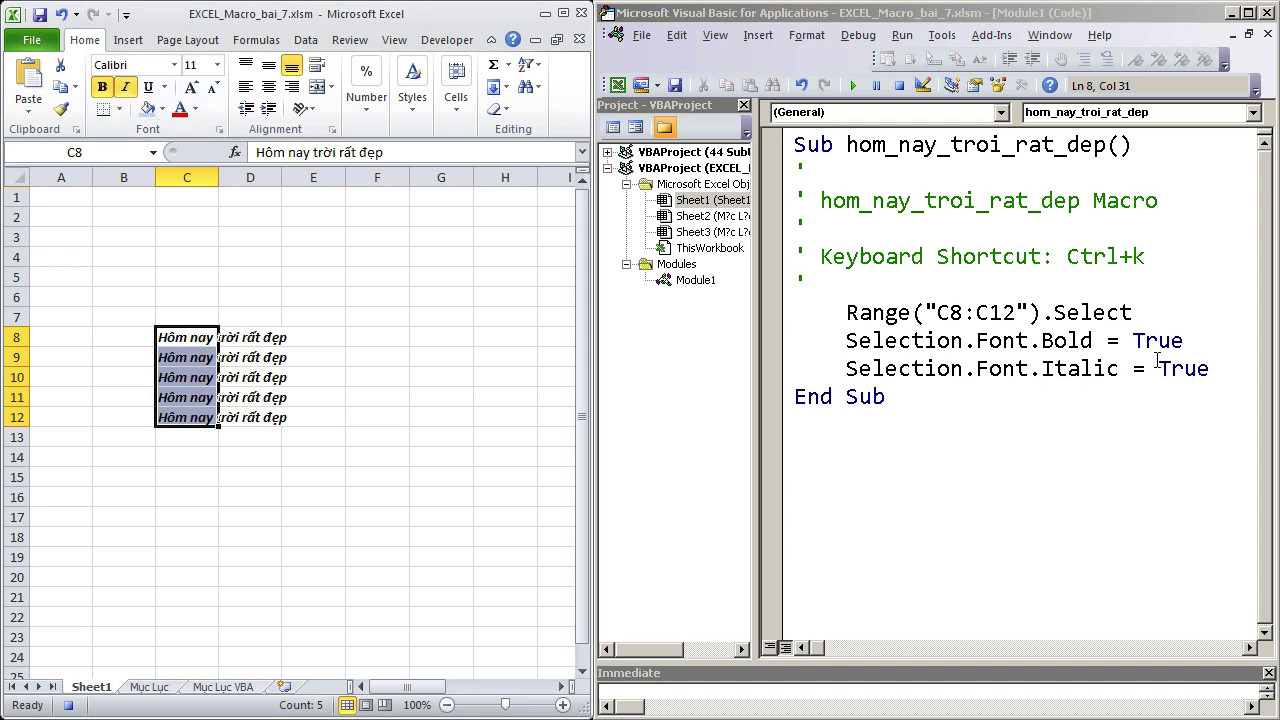
click(150, 87)
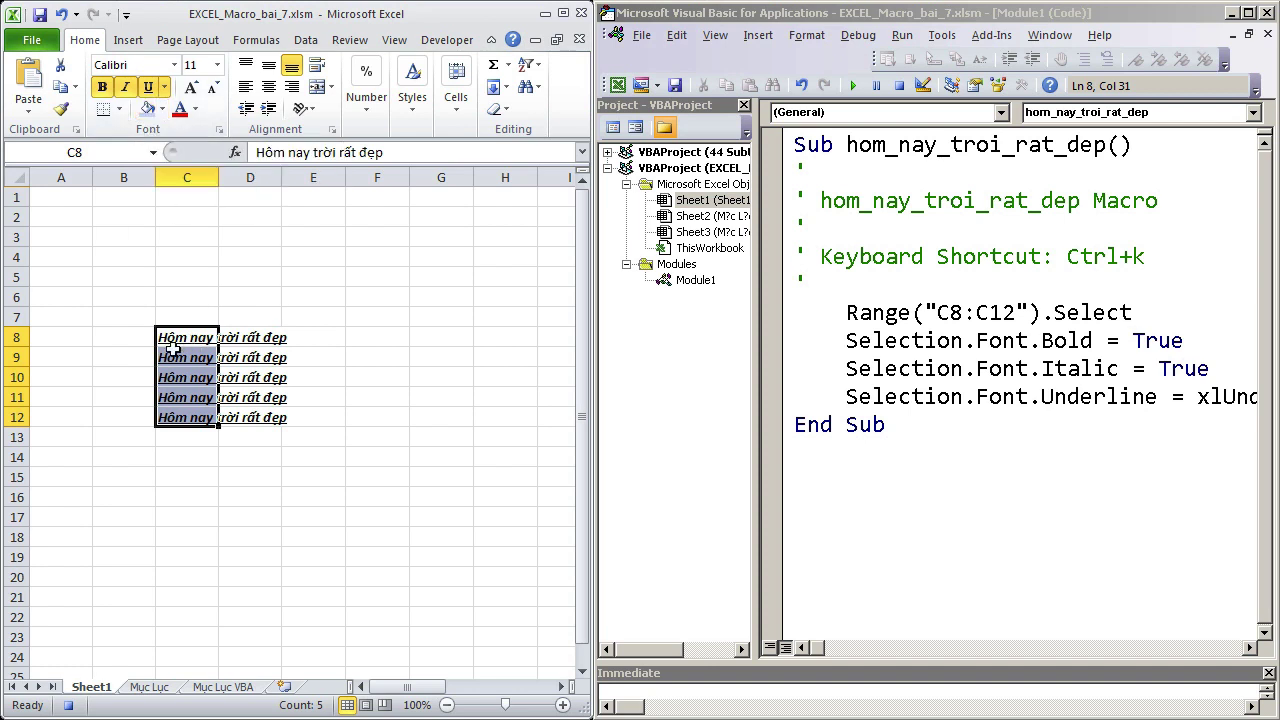
click(148, 110)
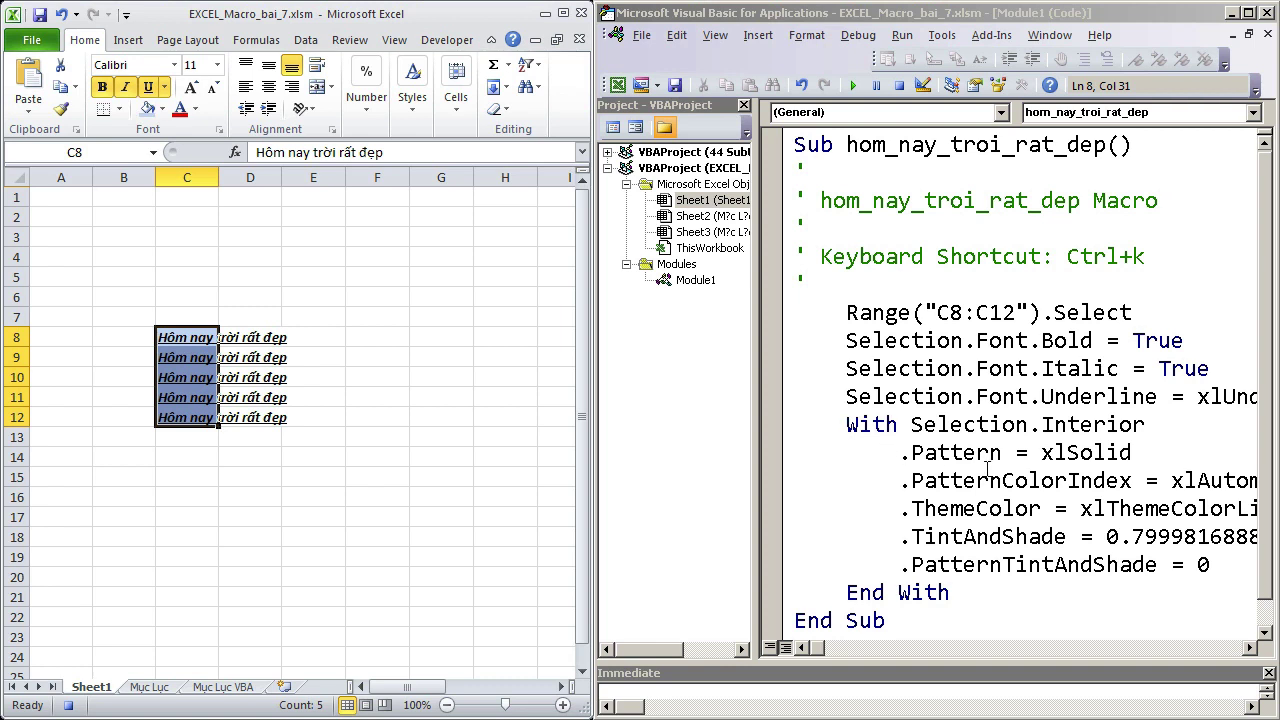
Step: Review the recorded code, then stop recording the hom_nay_troi_rat_dep macro
scroll(300, 420, down, 3)
scroll(300, 420, up, 2)
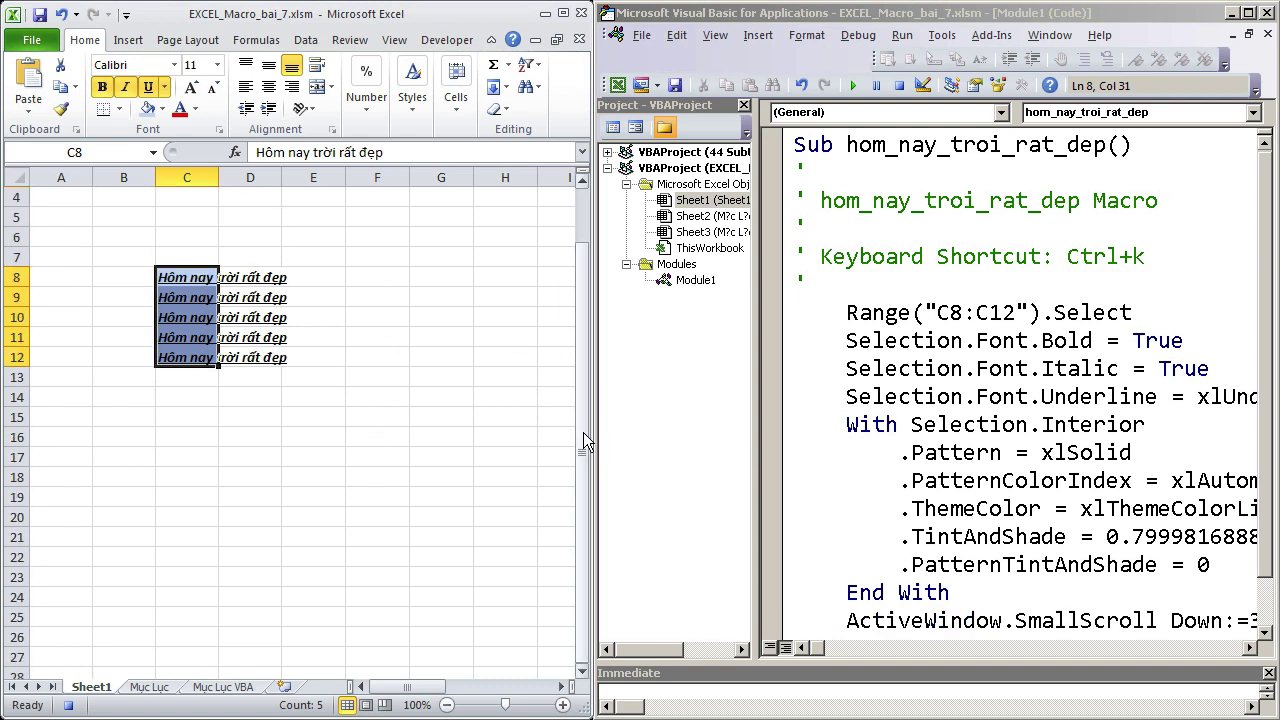
drag(584, 434, 584, 409)
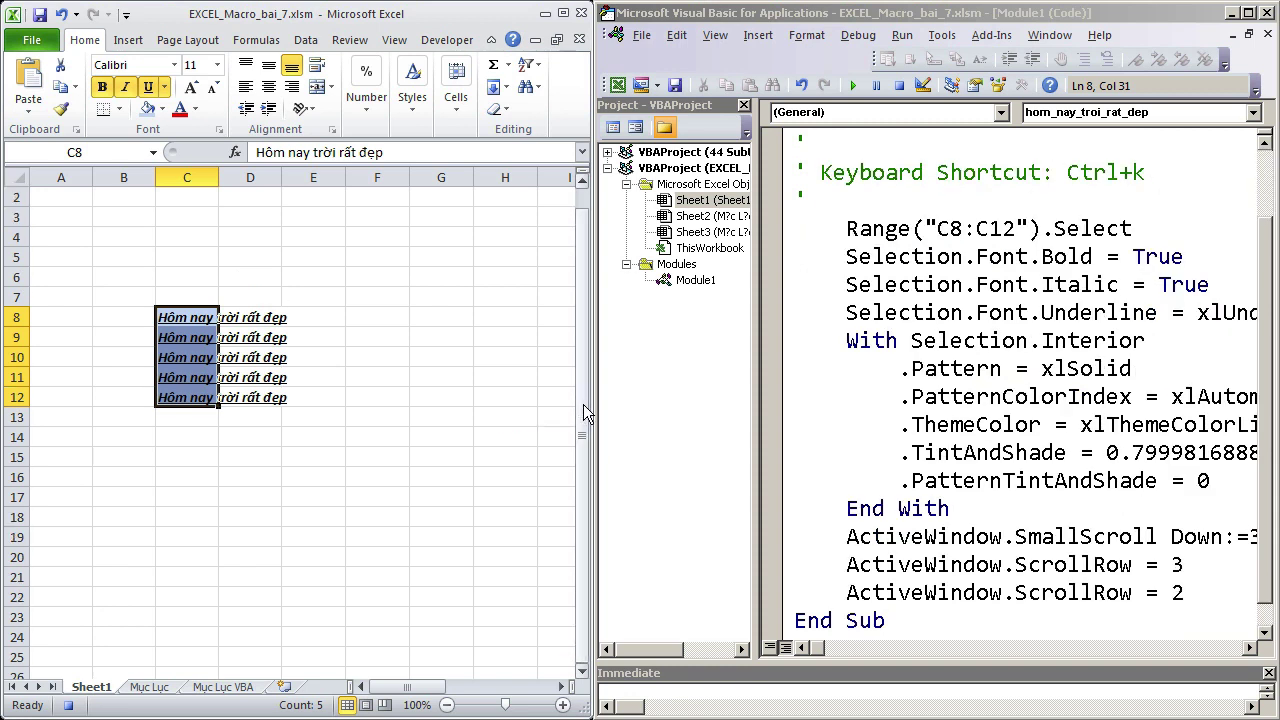
scroll(1068, 525, down, 1)
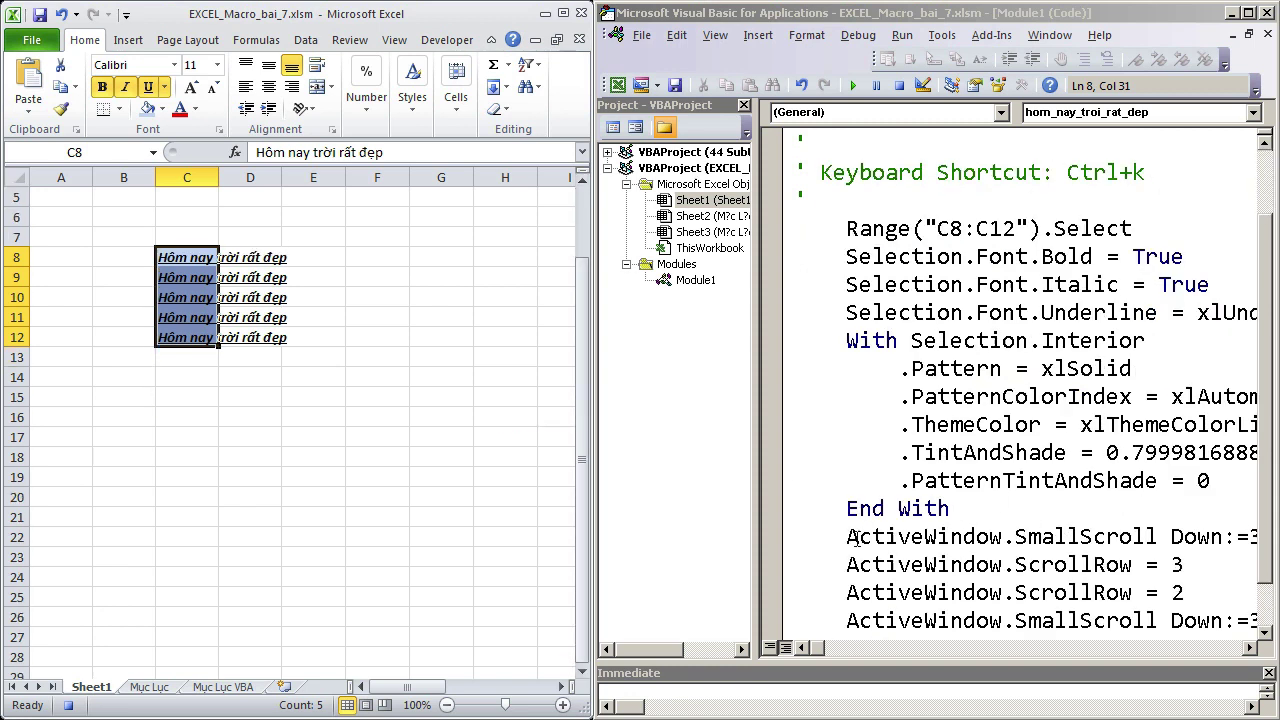
drag(1270, 566, 1272, 600)
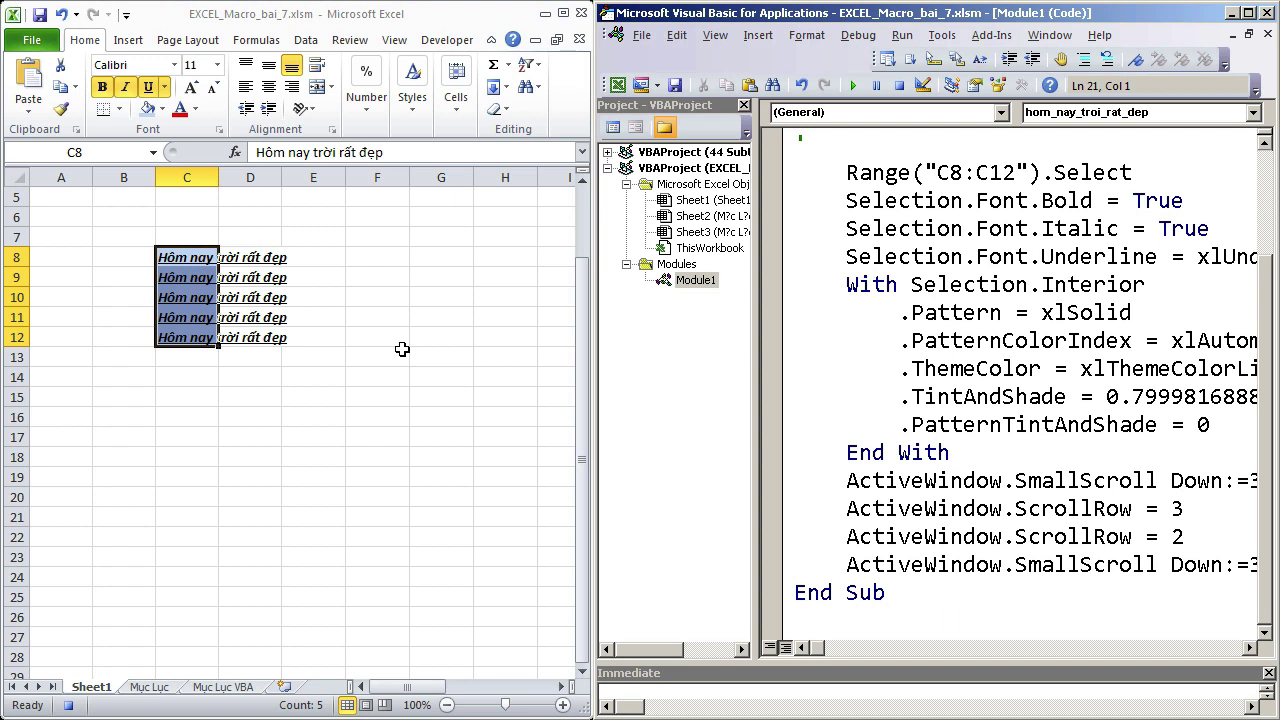
click(447, 45)
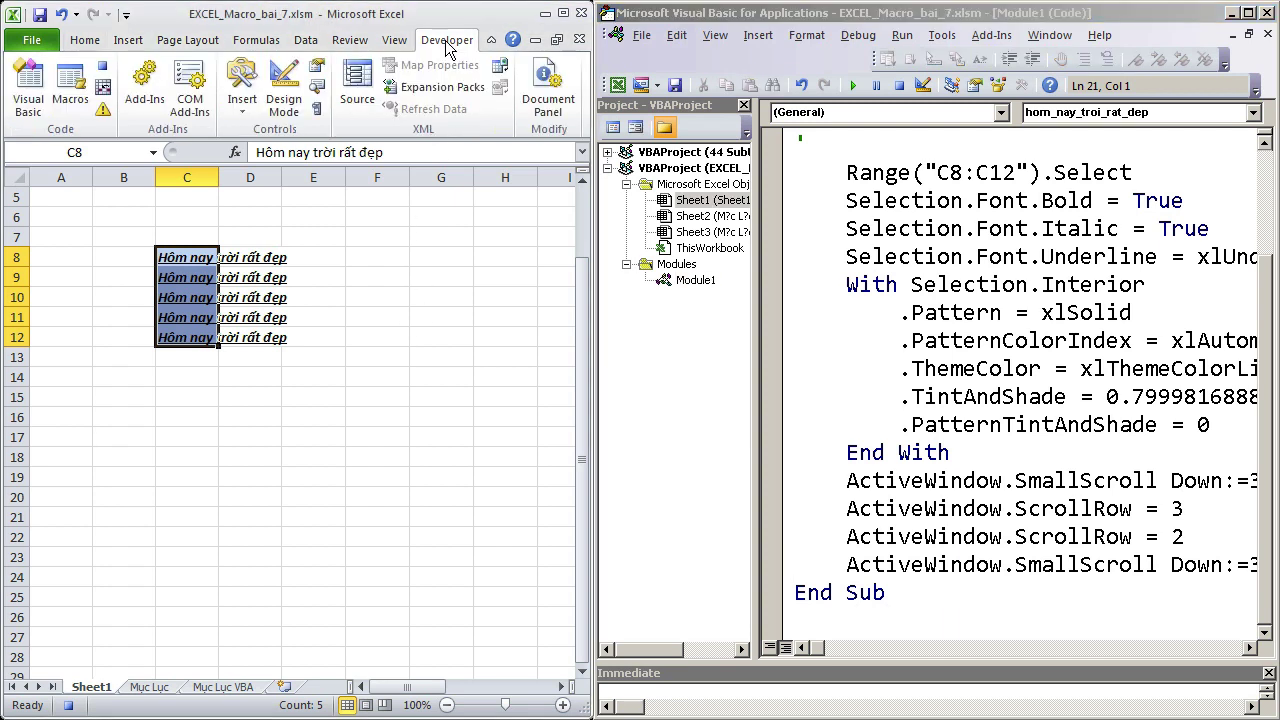
click(104, 75)
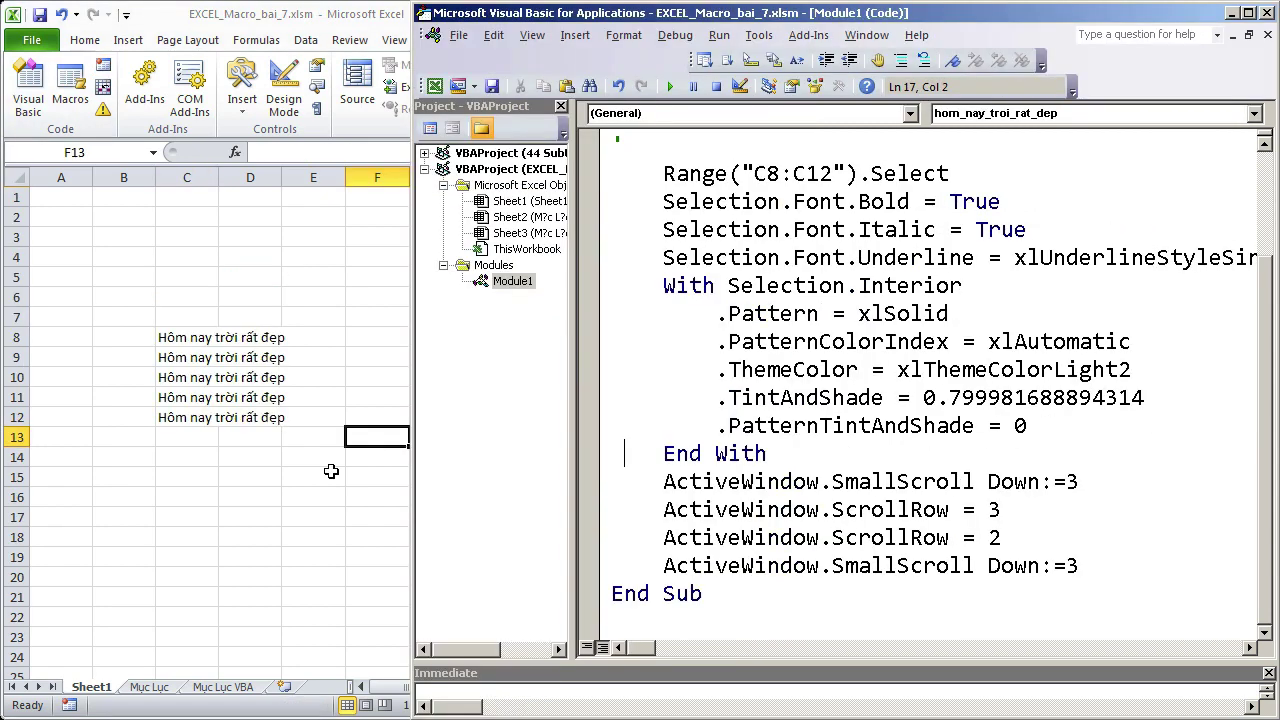
Step: Start recording a second macro, hom_nay_troi_rat_dep_2, with shortcut Ctrl+j
click(279, 504)
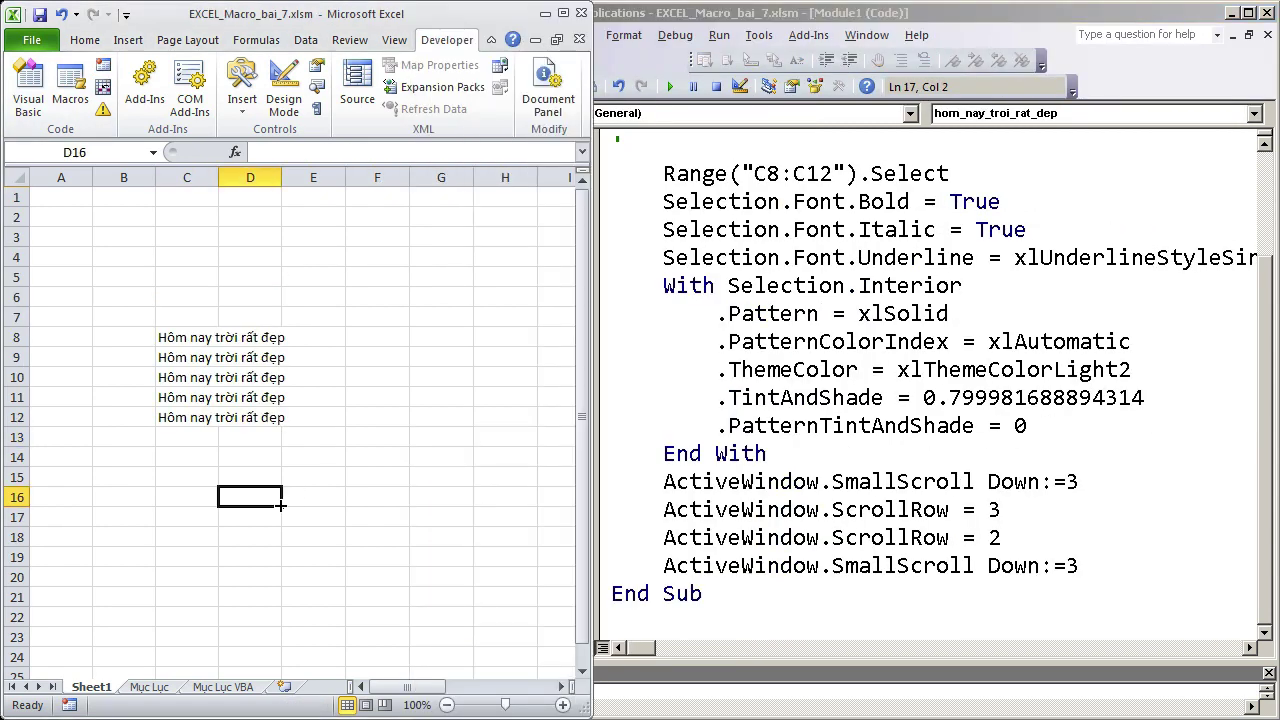
click(105, 66)
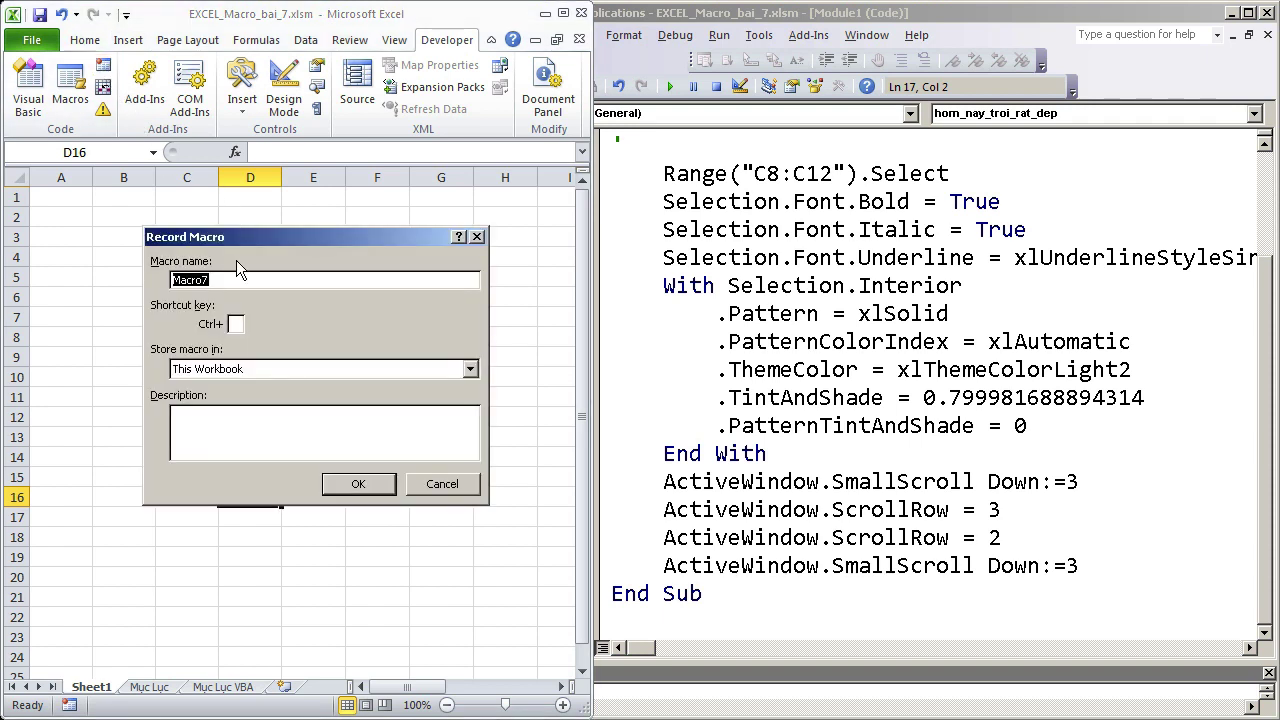
text(hom_nay)
text(_troi_rat_dep)
text(_2)
click(369, 483)
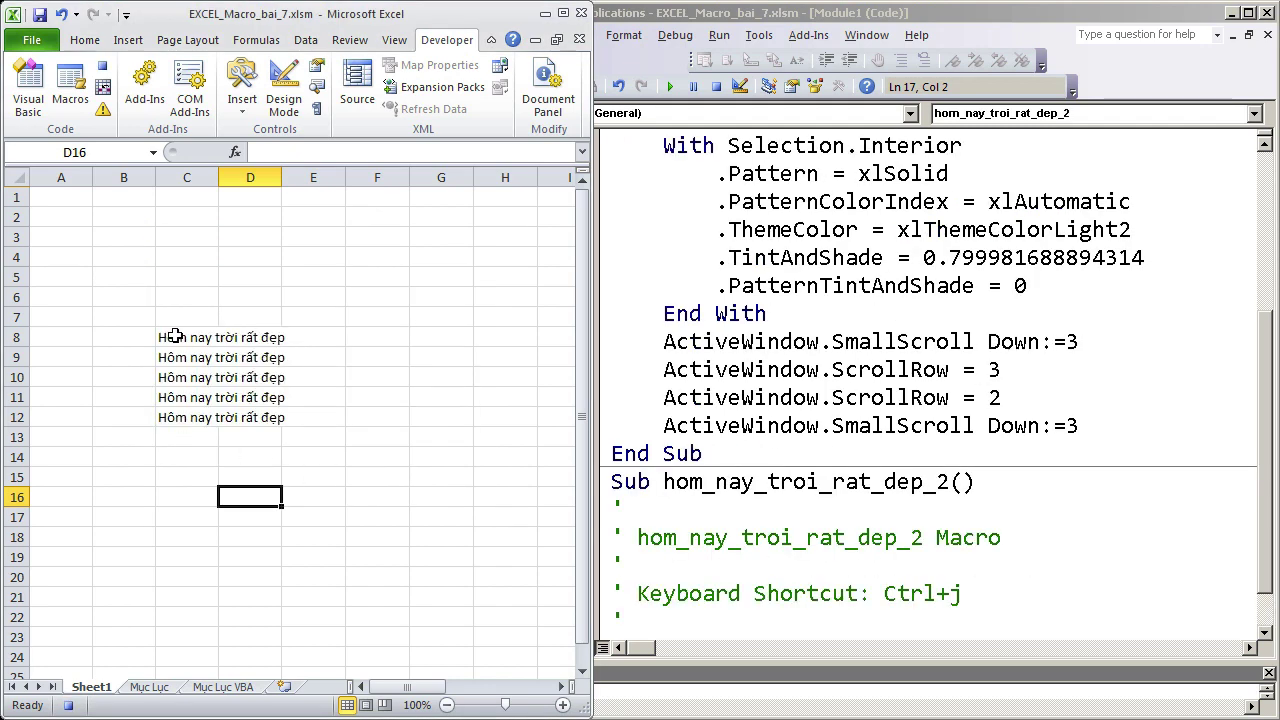
Step: Make C8:C12 bold, italic and underlined with a blue fill while recording
drag(168, 337, 175, 415)
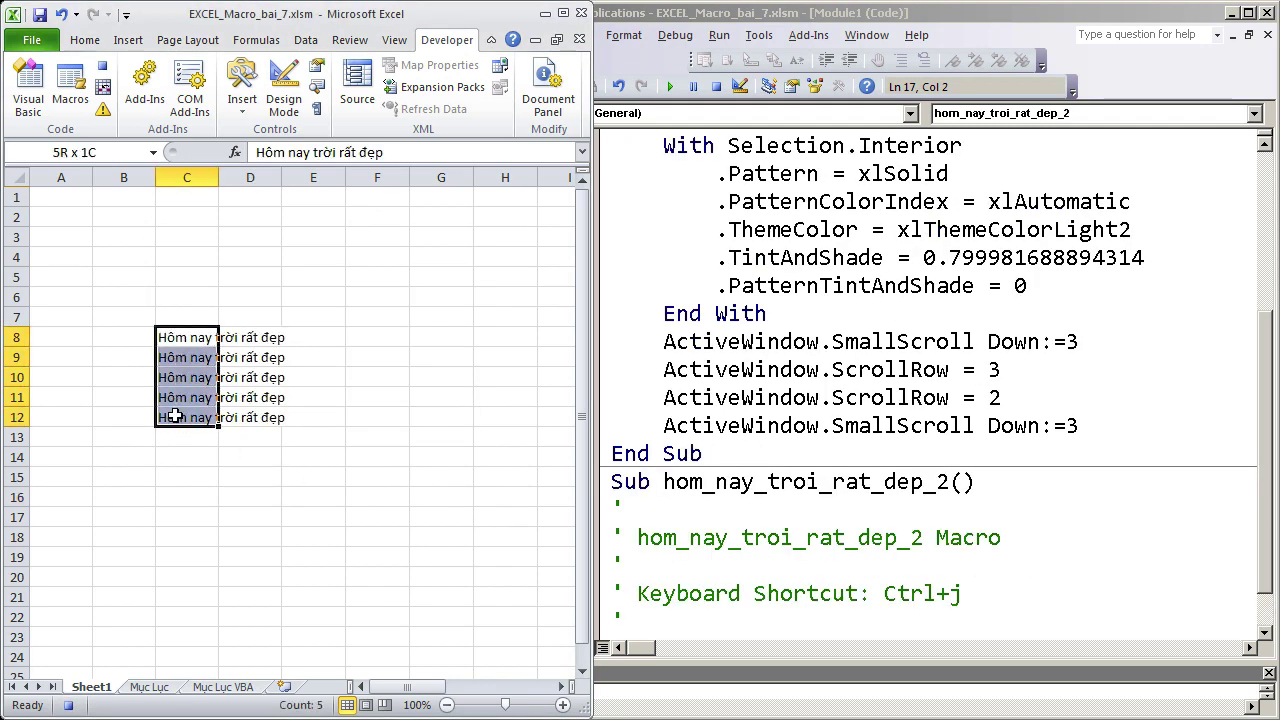
click(83, 40)
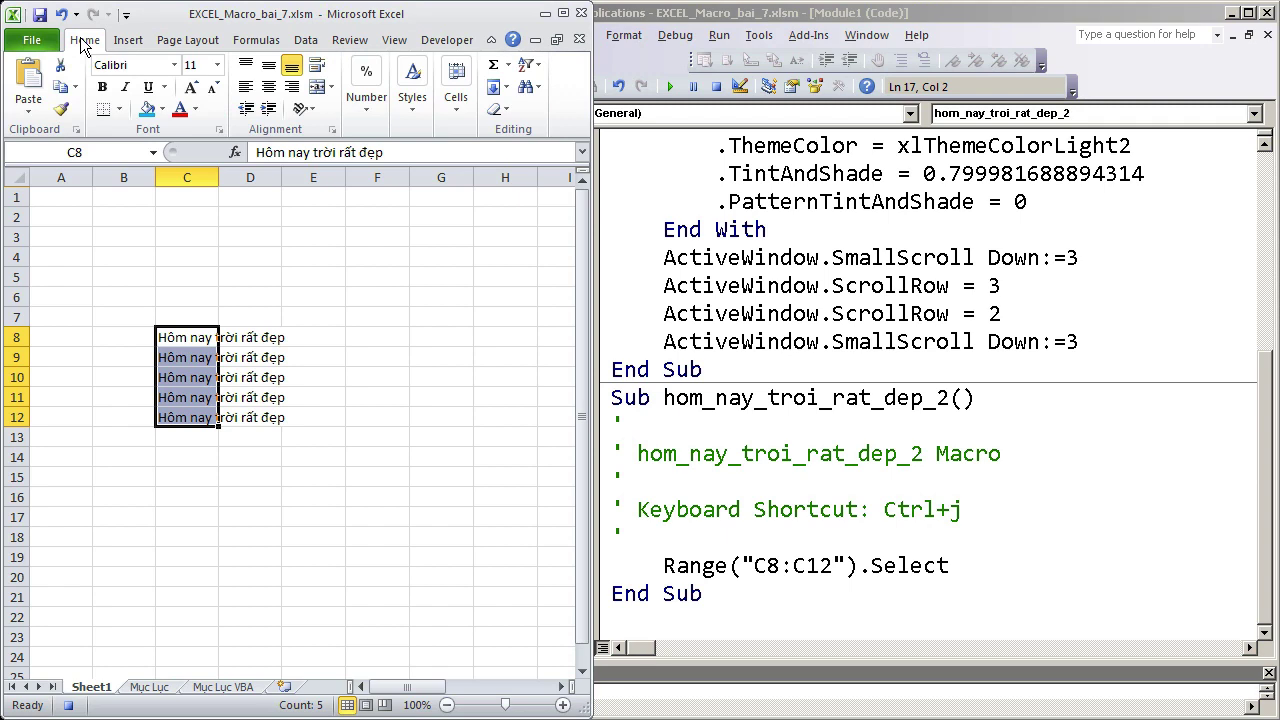
click(102, 87)
click(125, 87)
click(148, 87)
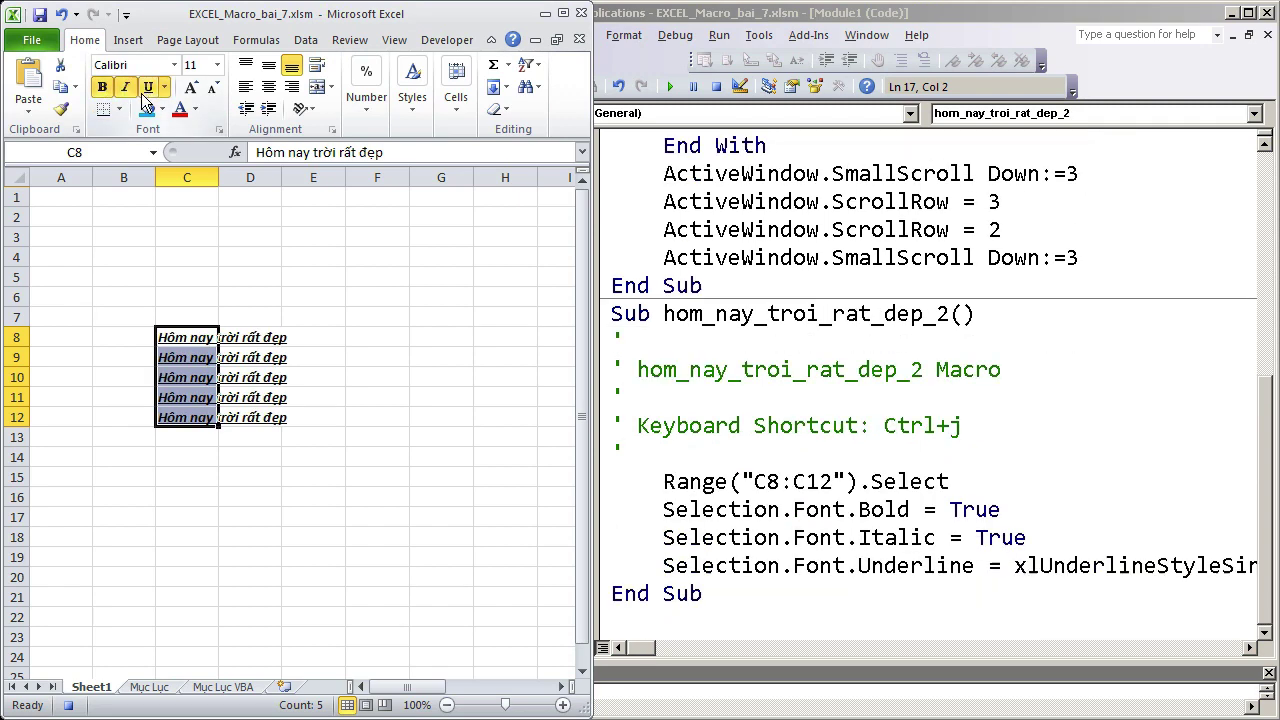
click(147, 108)
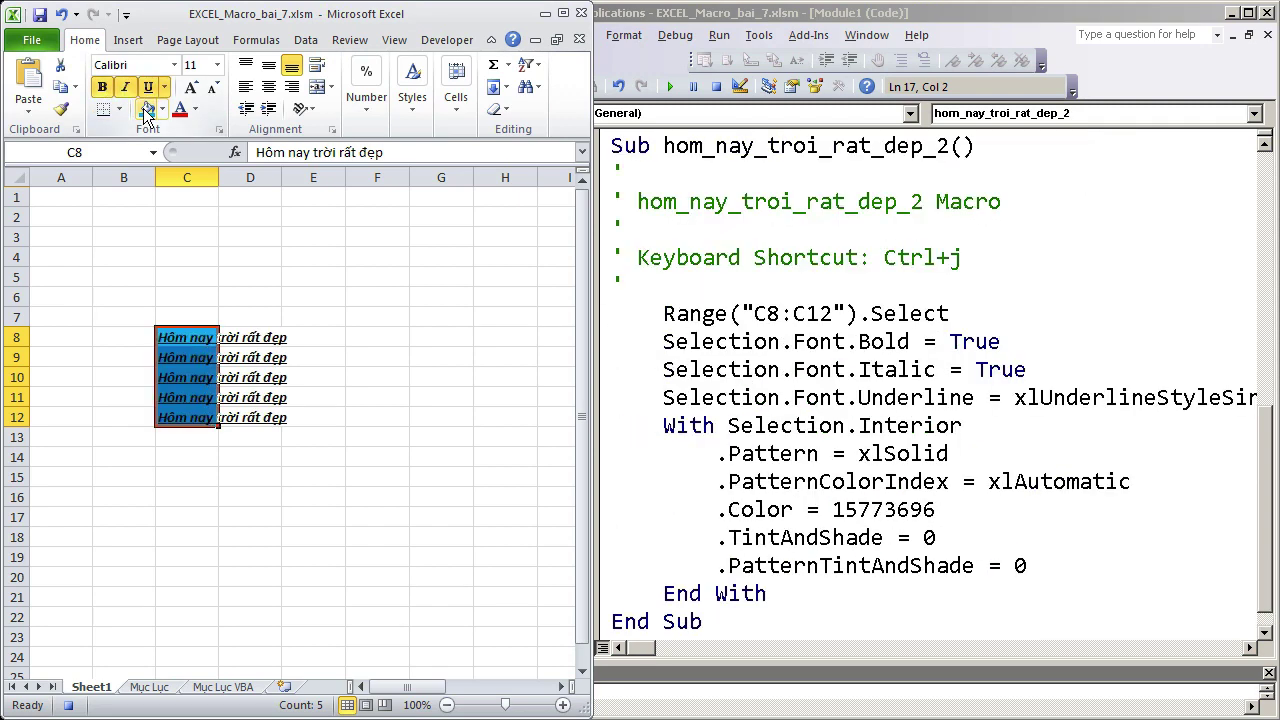
Step: Stop recording and review the recorded code from Range to End With
click(446, 40)
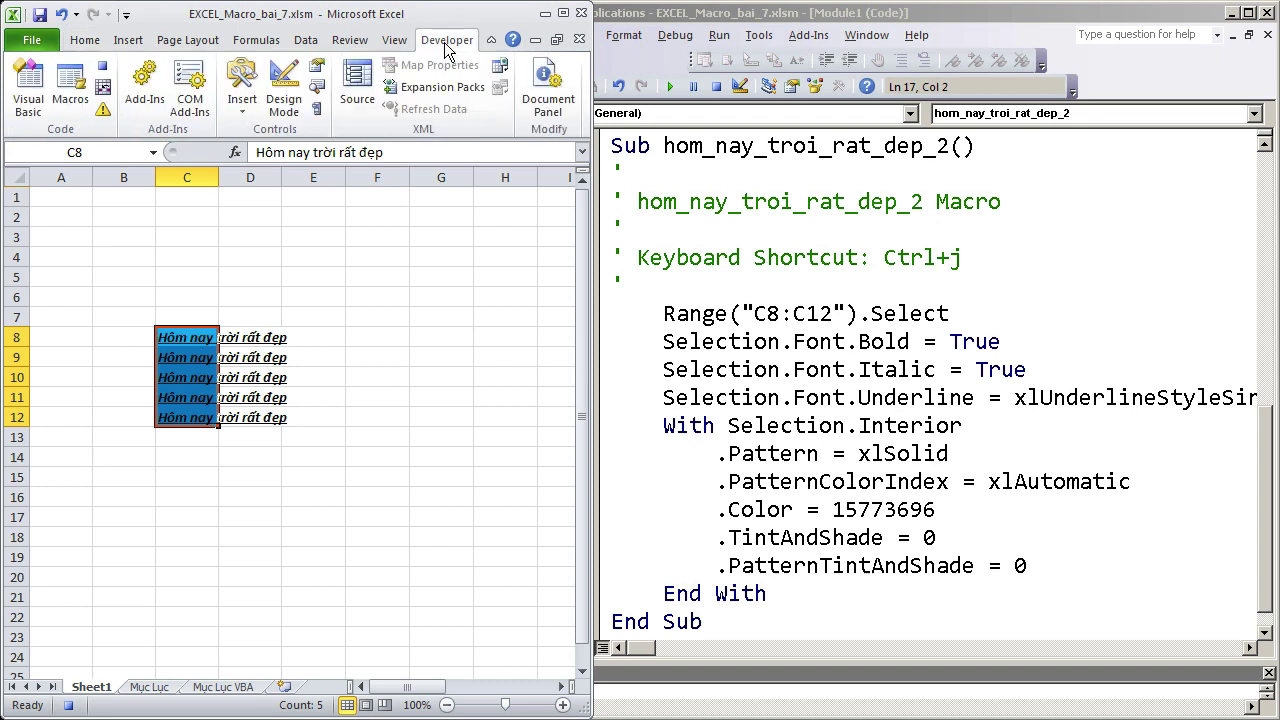
click(103, 65)
scroll(786, 428, down, 1)
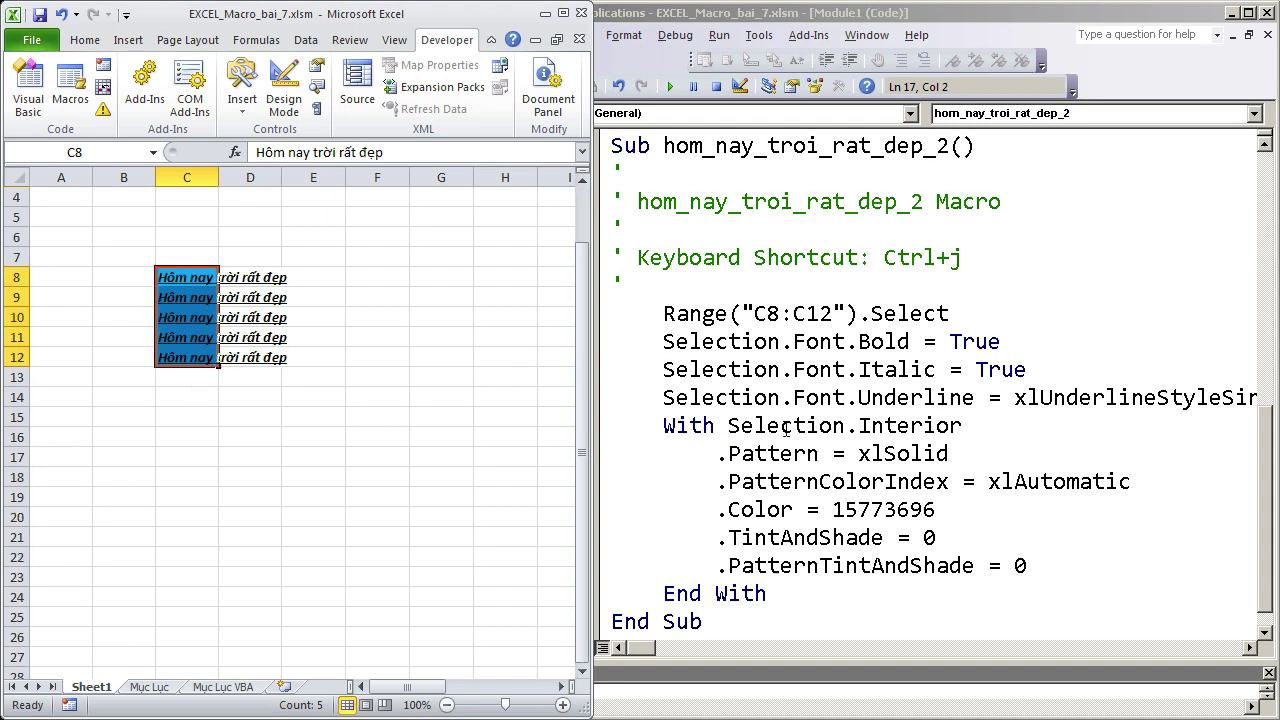
drag(663, 314, 816, 592)
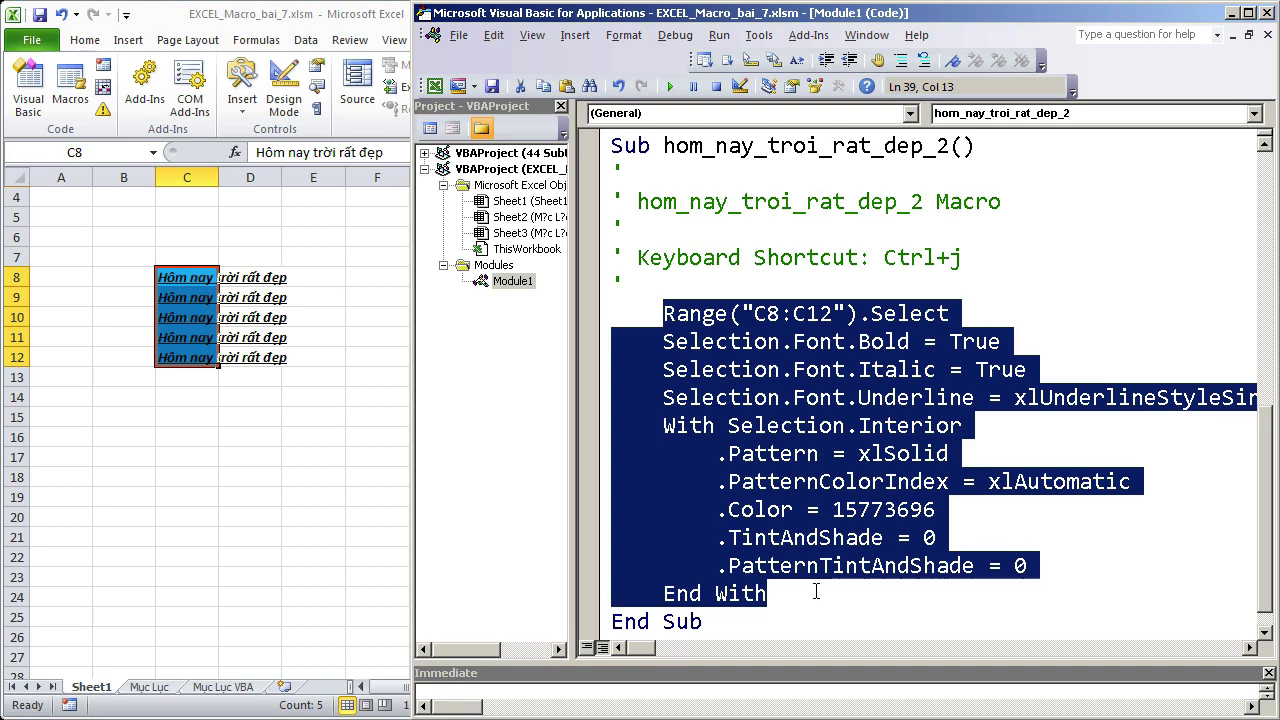
click(720, 282)
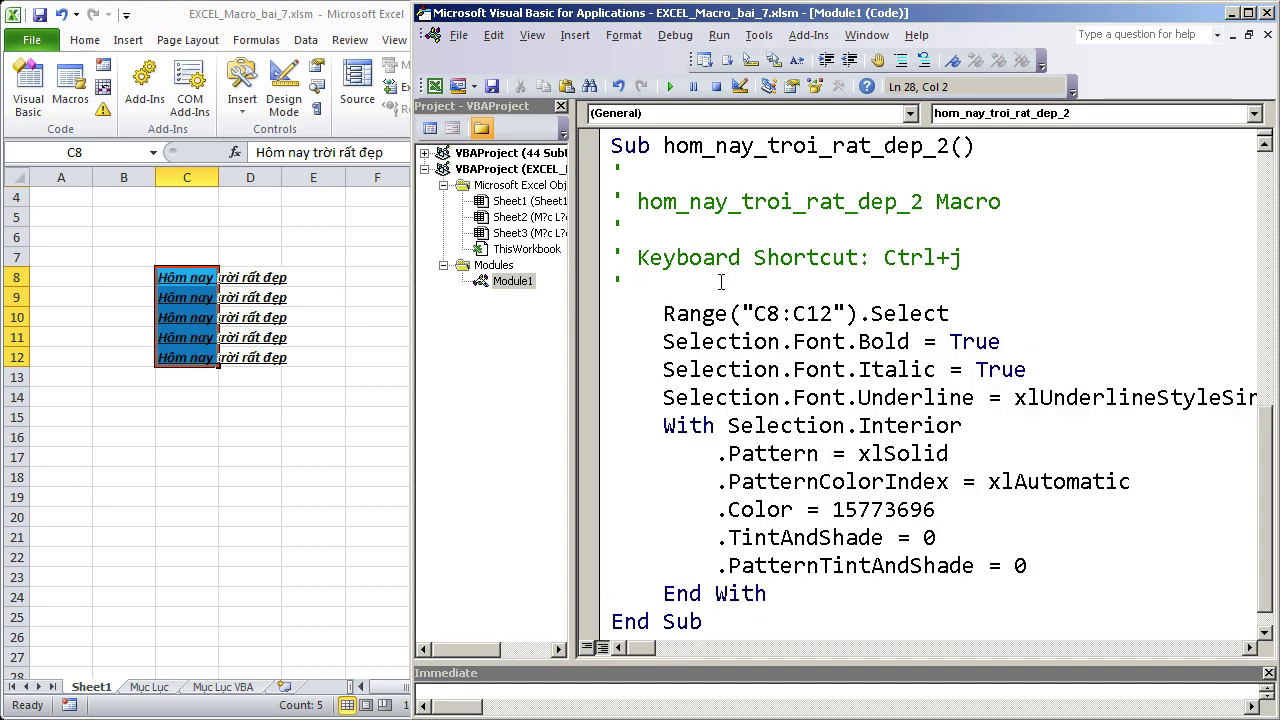
Step: Remove all formatting from C8:C12 with Clear Formats
click(200, 296)
drag(195, 277, 192, 357)
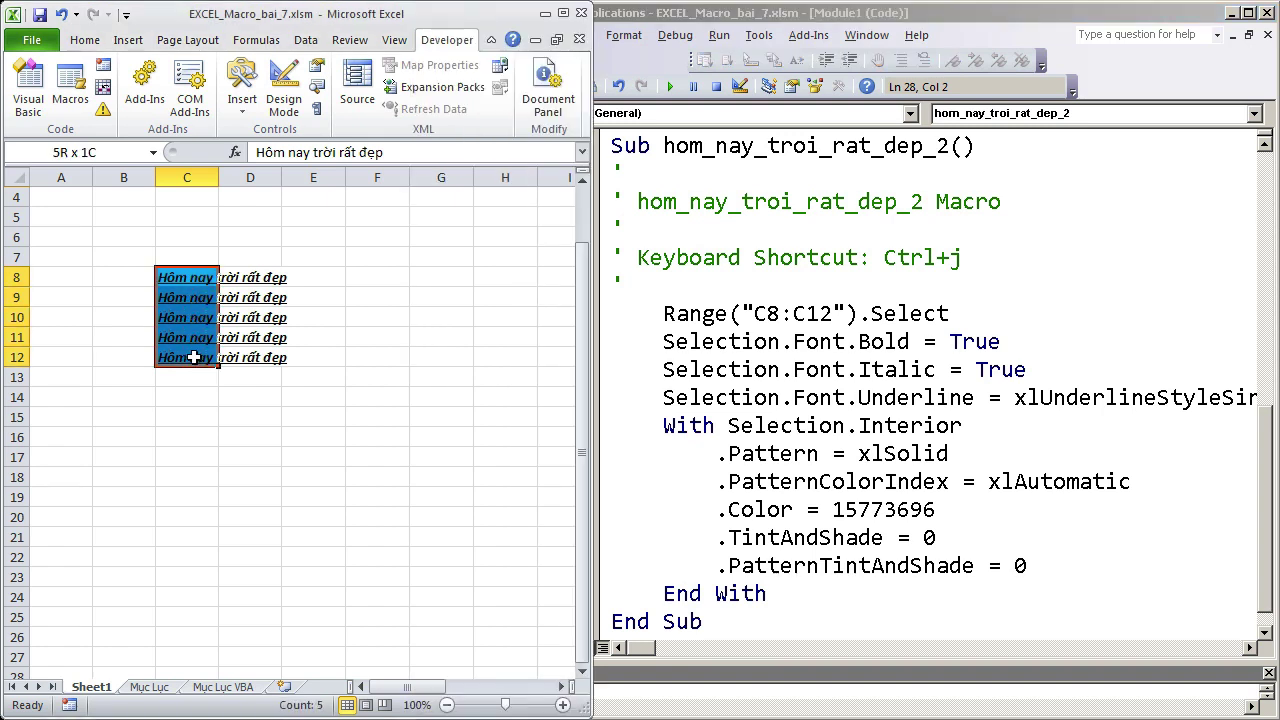
click(85, 42)
click(502, 112)
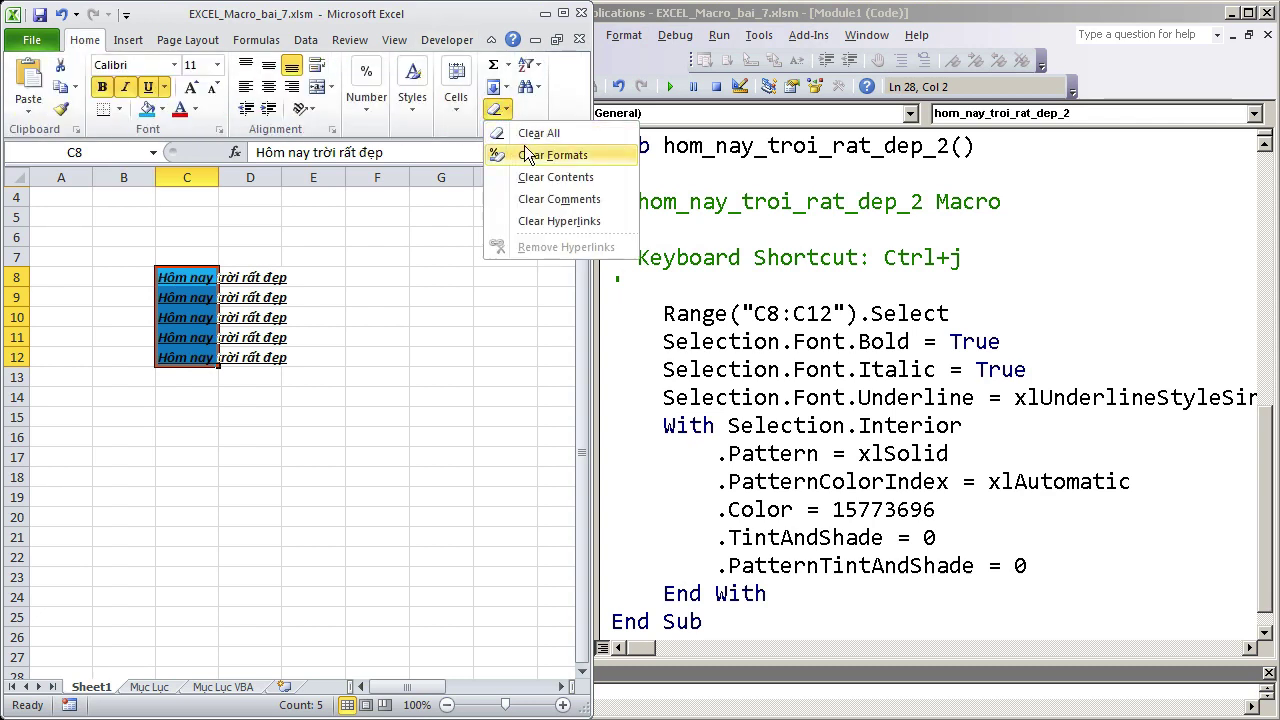
click(527, 155)
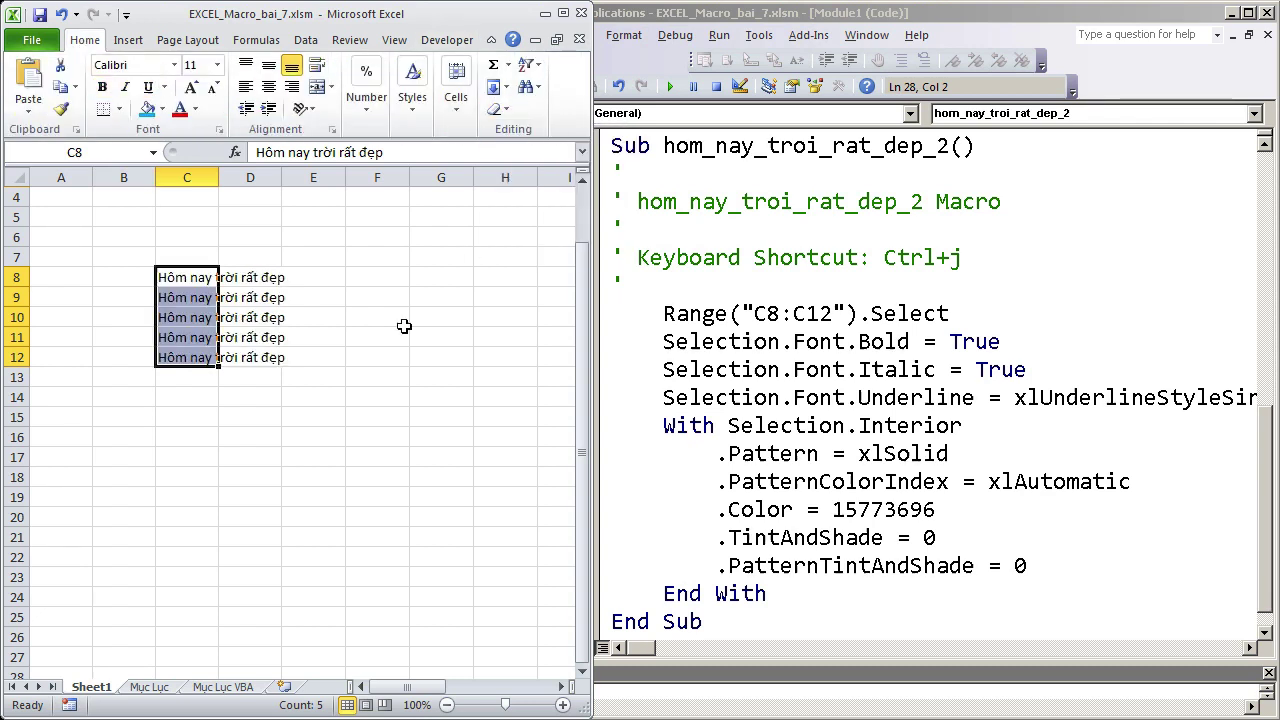
click(817, 314)
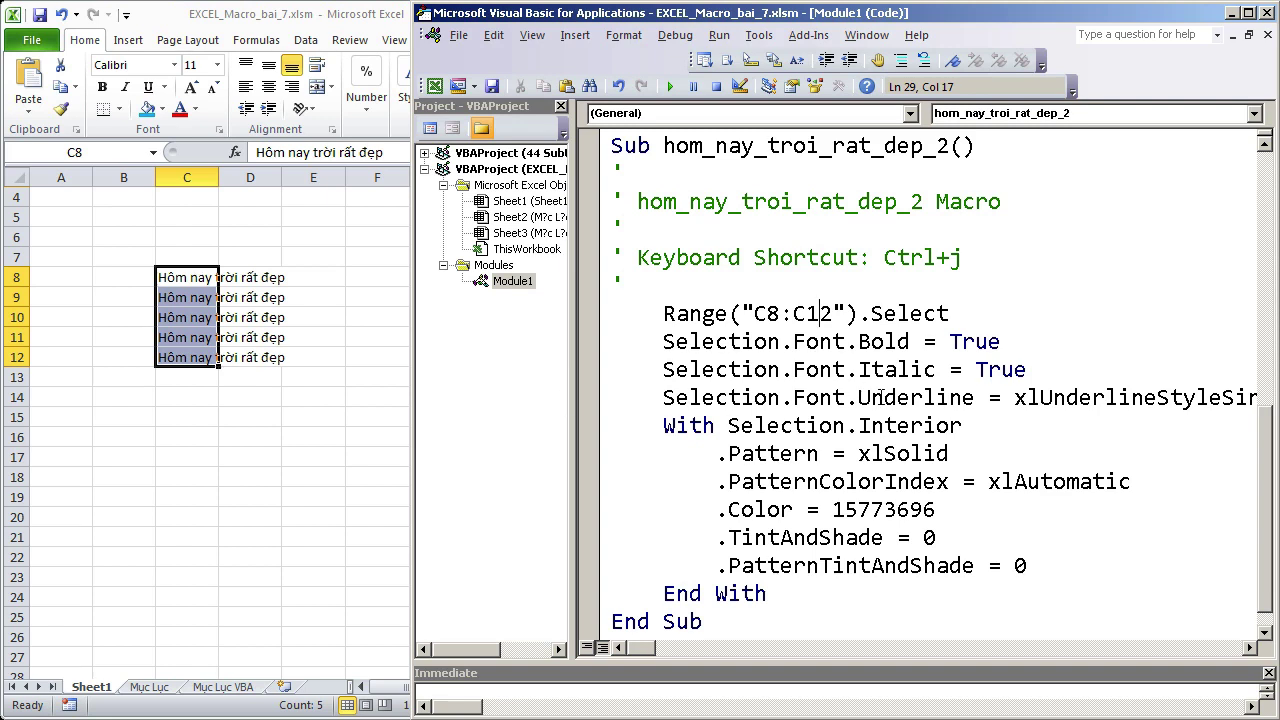
Step: Step into hom_nay_troi_rat_dep_2 with F8, then reset the run
key(F8)
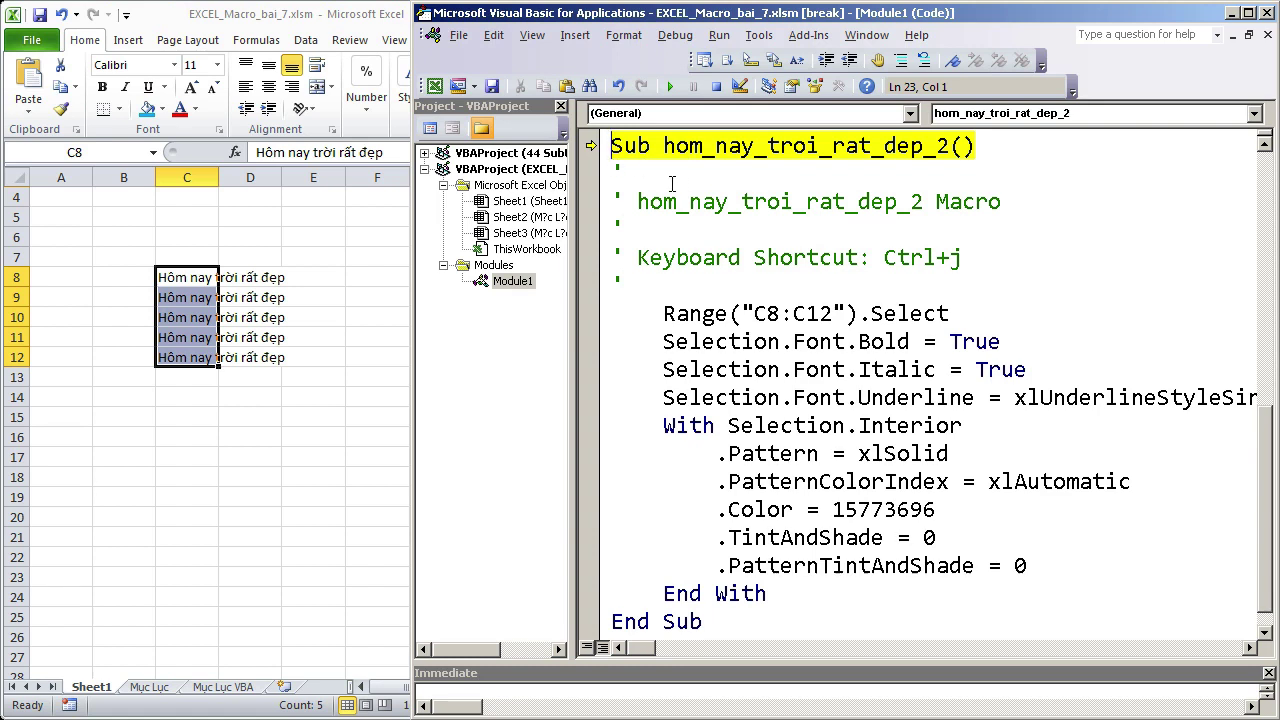
key(F8)
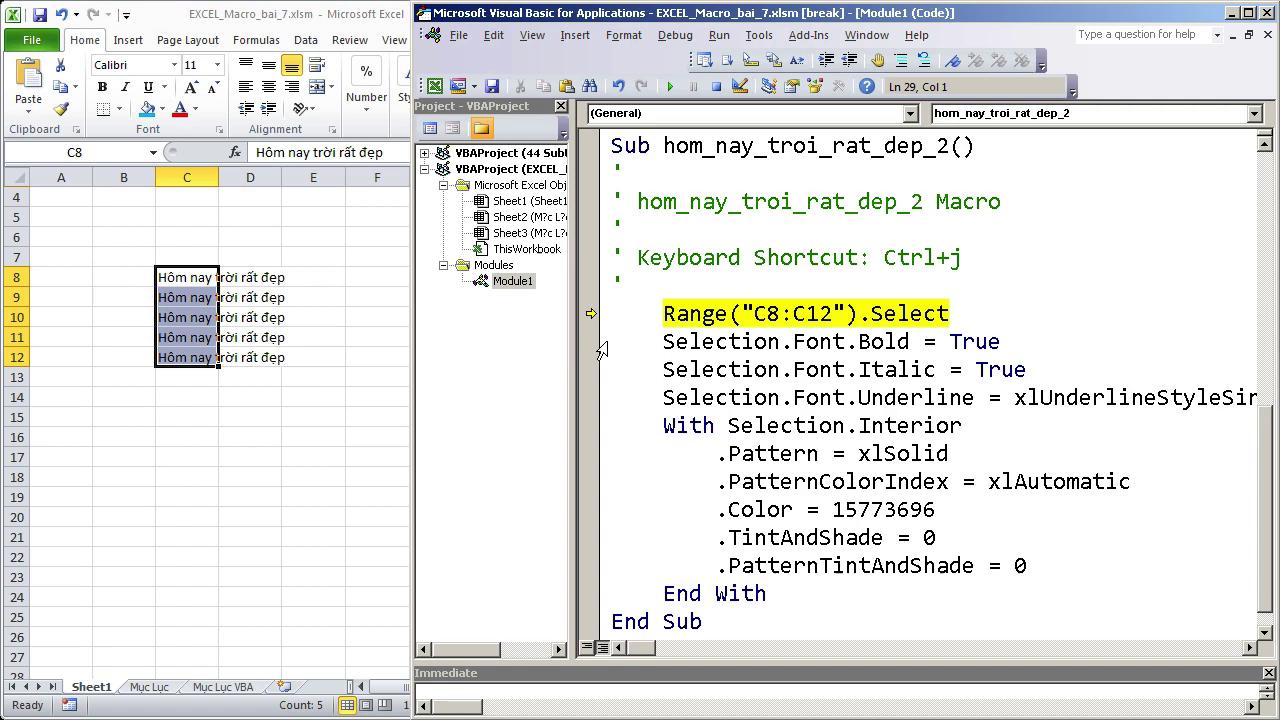
click(716, 86)
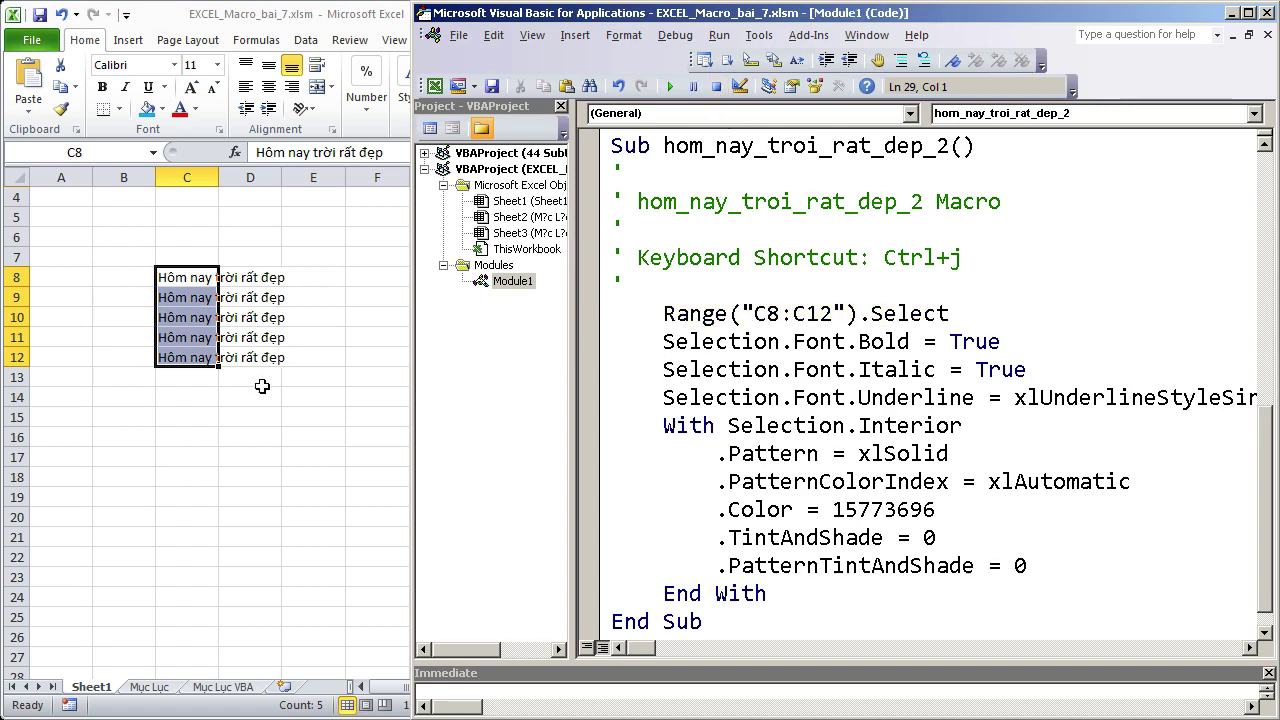
Step: Select an empty cell and step the macro again through its C8:C12 selection line
click(186, 457)
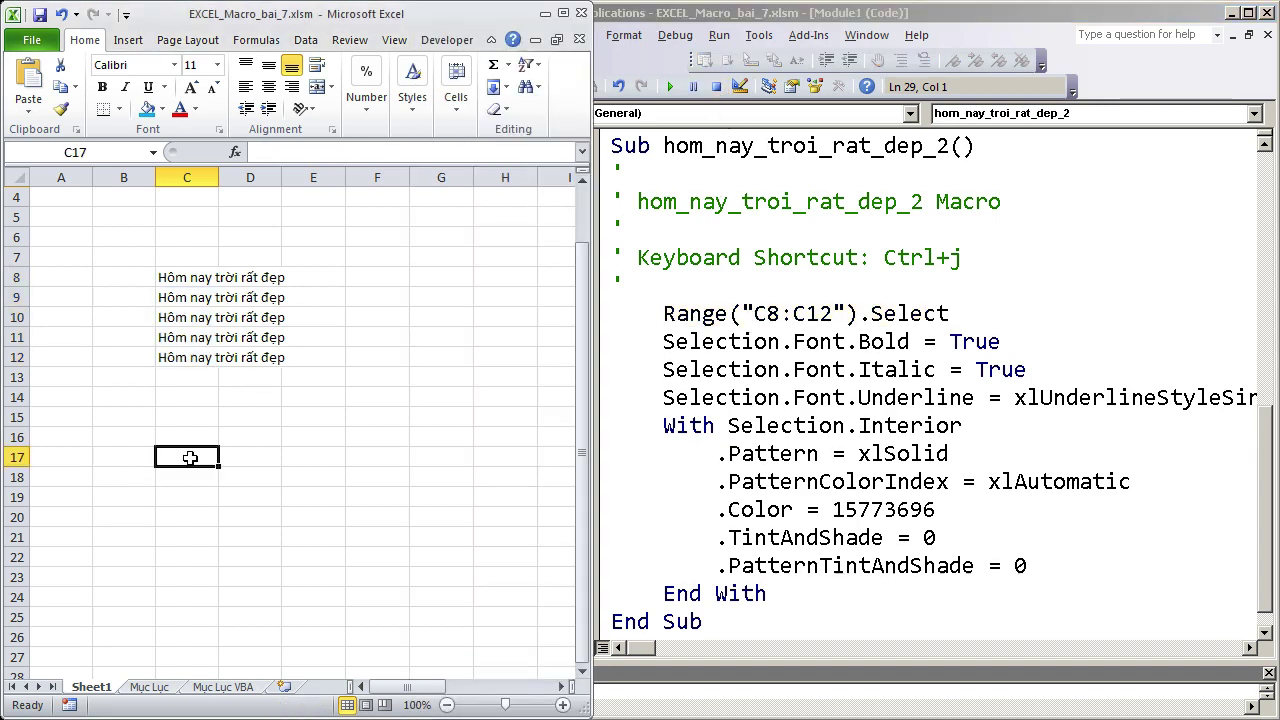
click(716, 292)
key(F8)
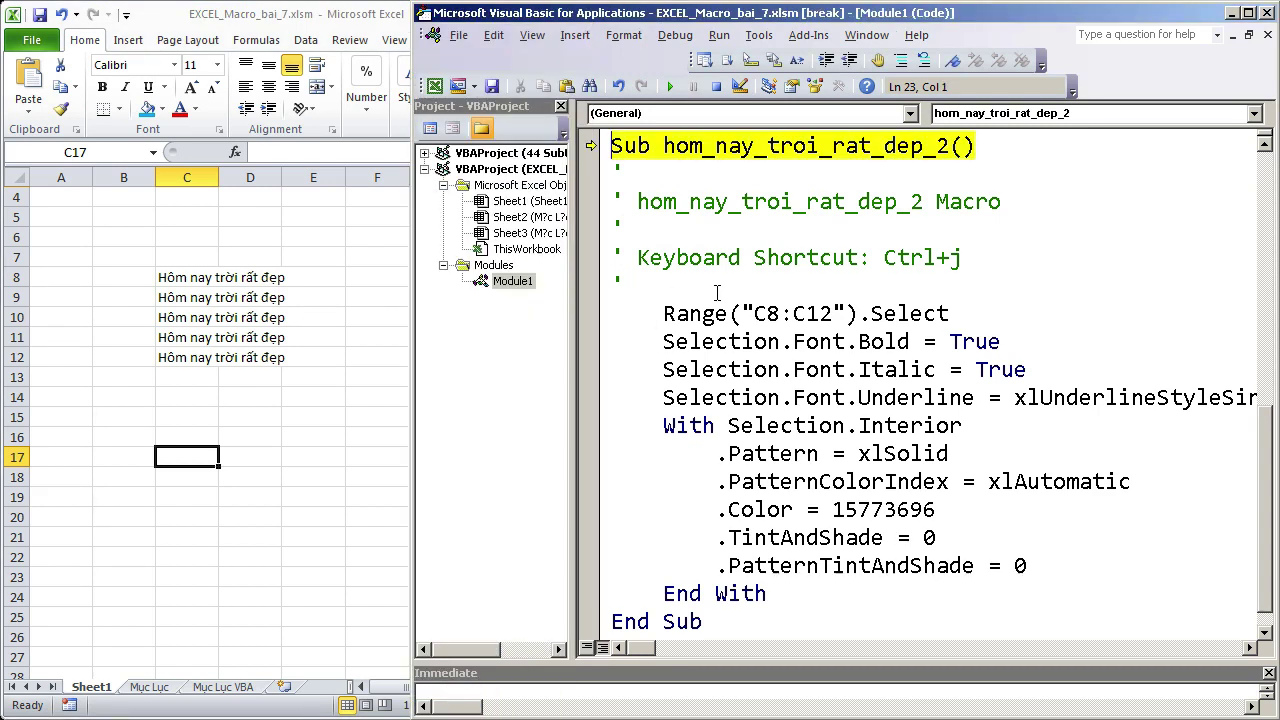
key(F8)
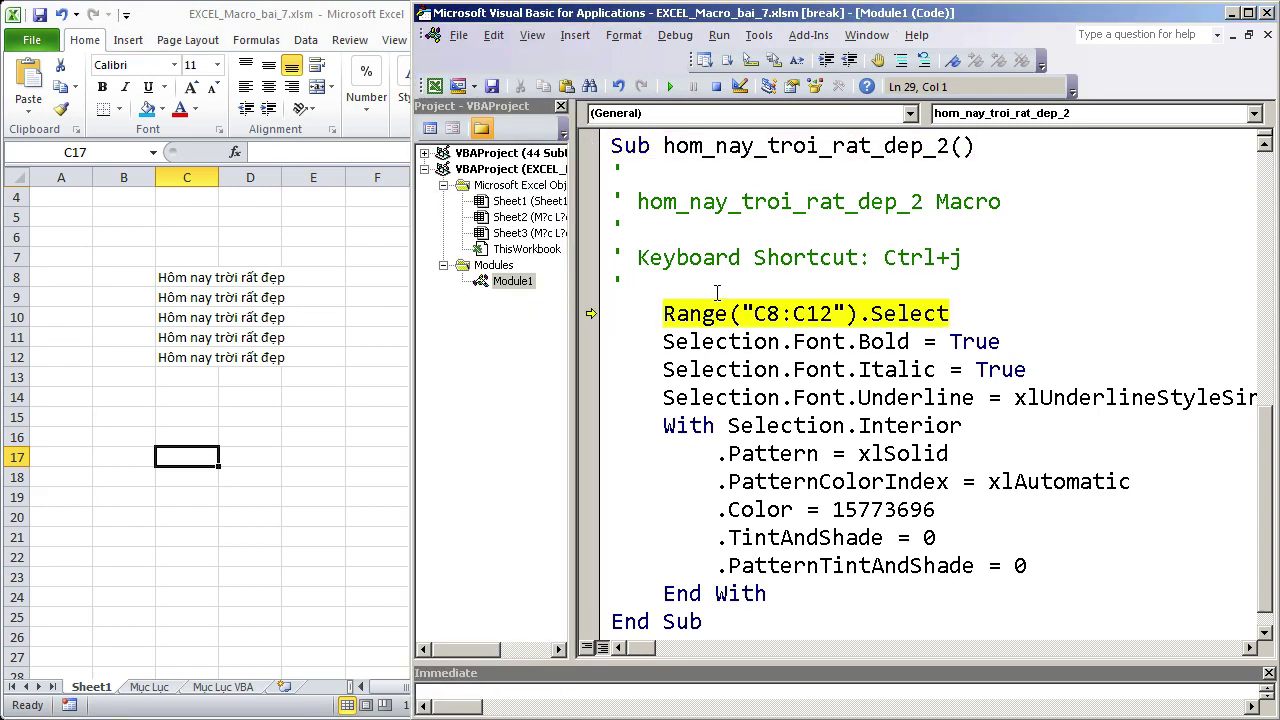
key(F8)
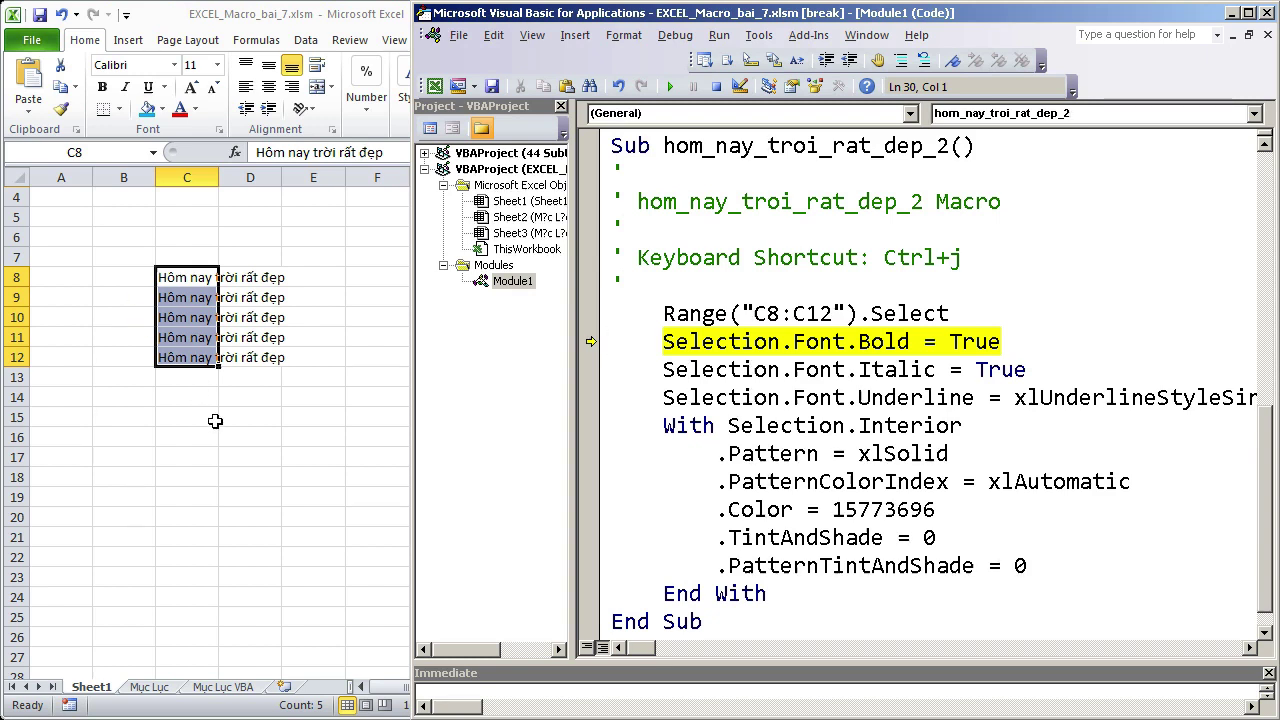
Step: Step through the bold, italic, underline, Pattern, PatternColorIndex and Color lines, filling C8:C12 blue
key(F8)
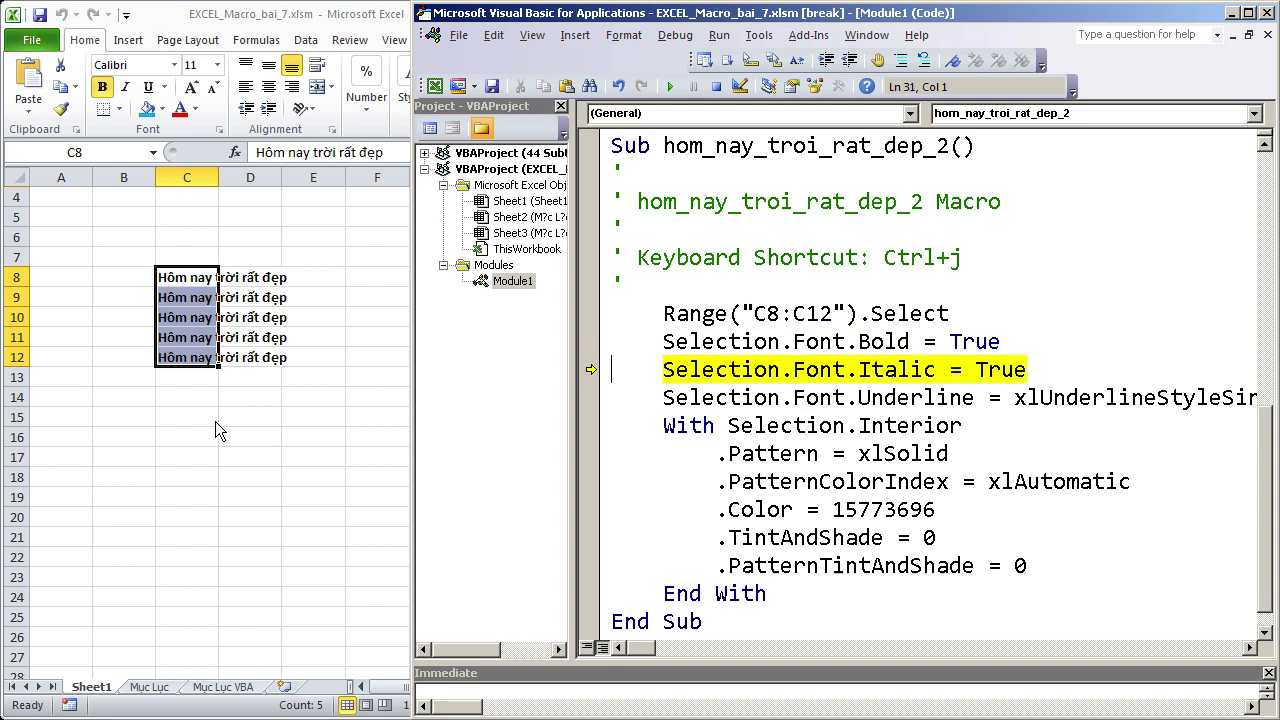
key(F8)
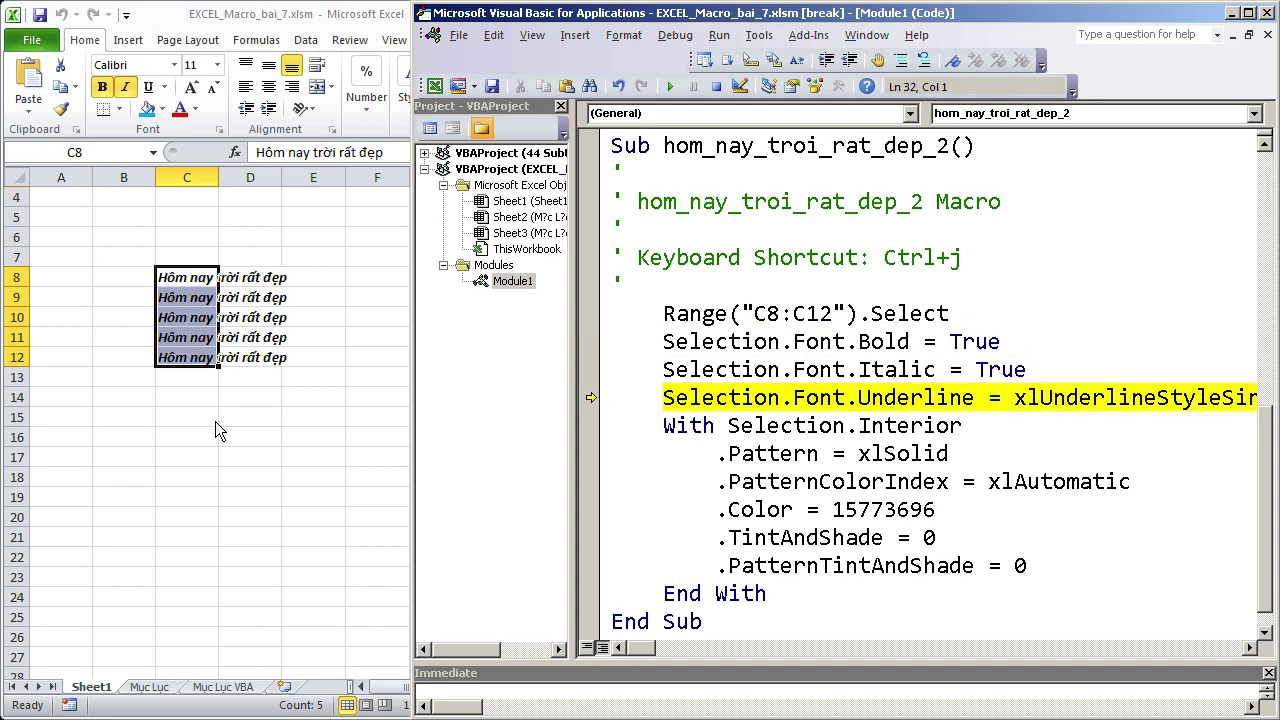
key(F8)
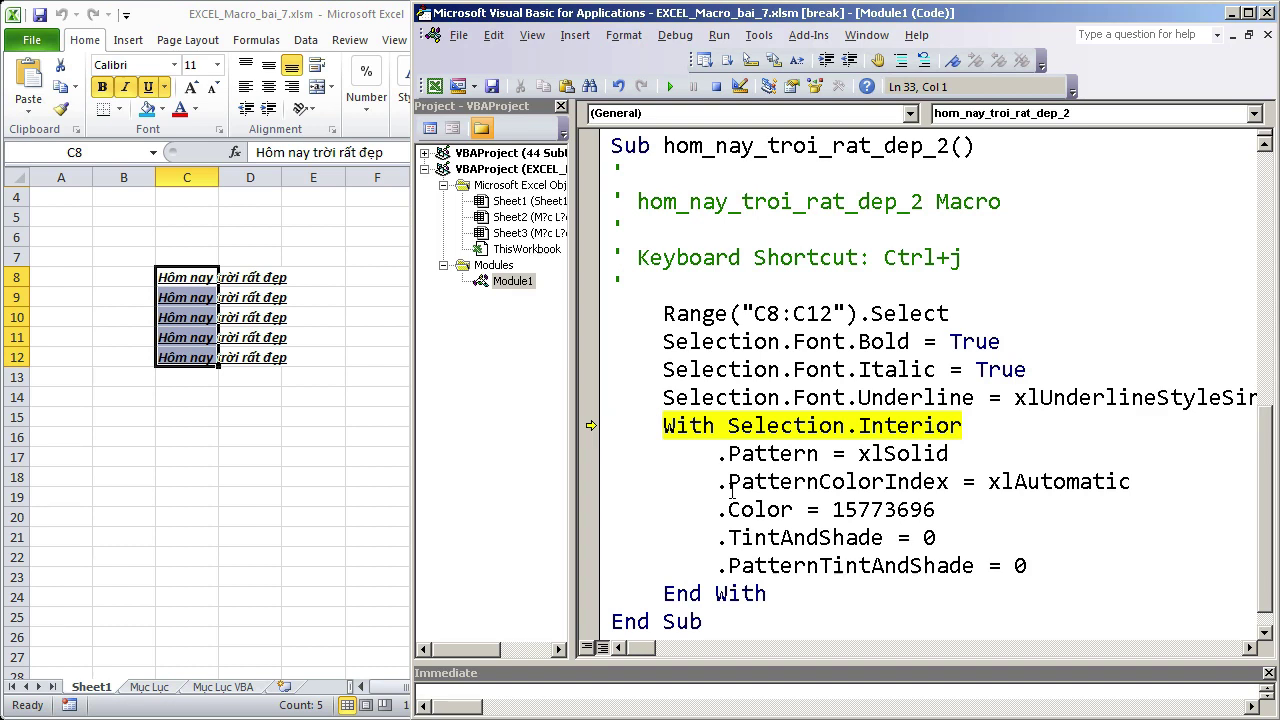
key(F8)
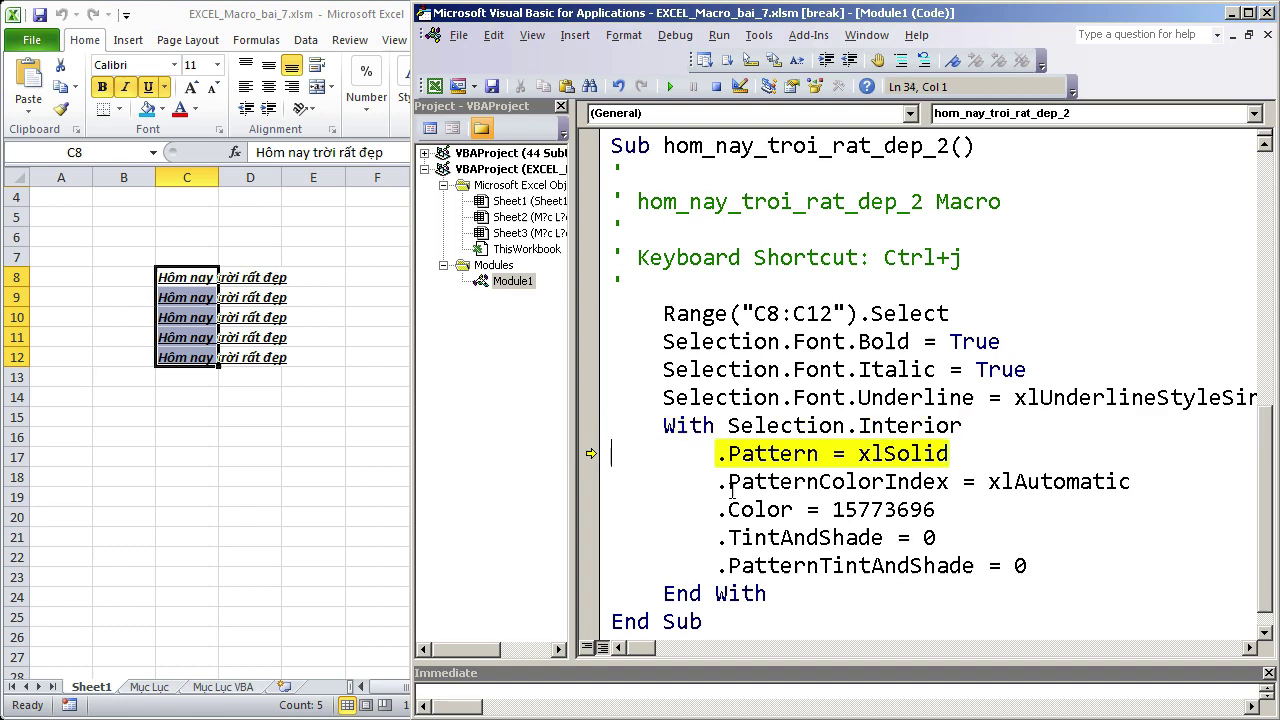
key(F8)
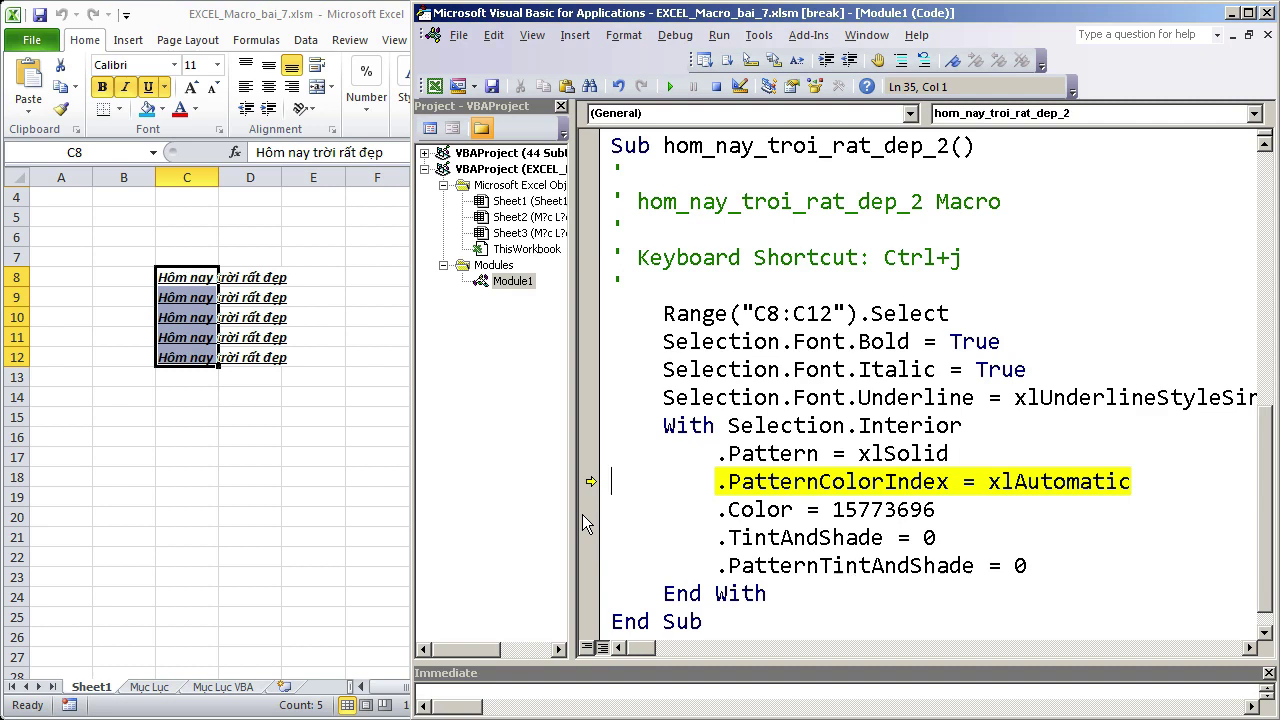
key(F8)
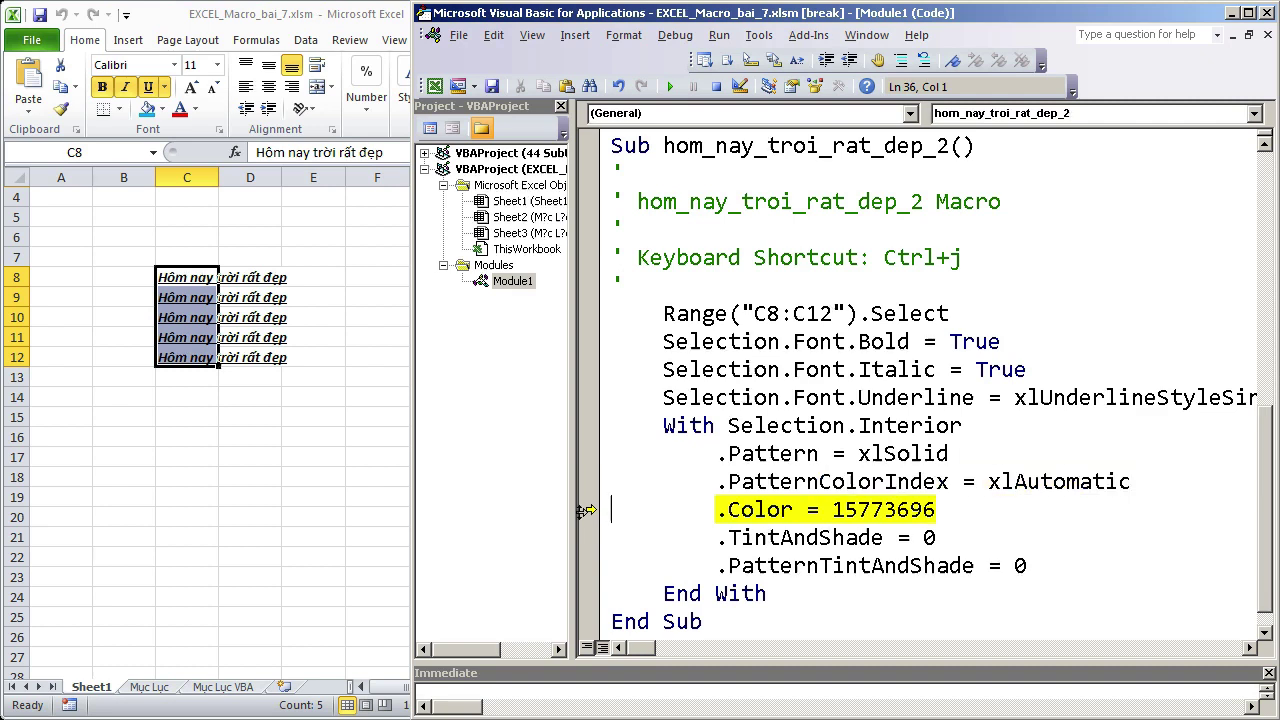
key(F8)
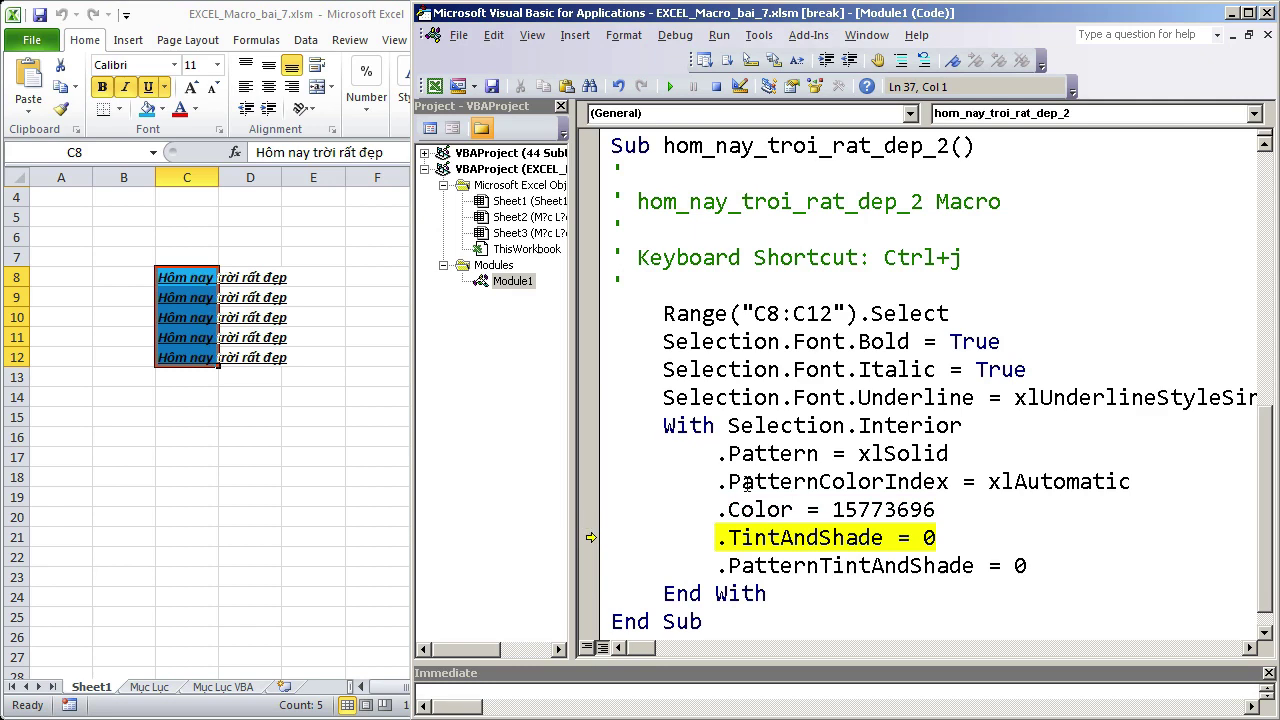
Step: Delete the .Pattern and .PatternColorIndex lines from the macro's Interior block
drag(1128, 481, 721, 463)
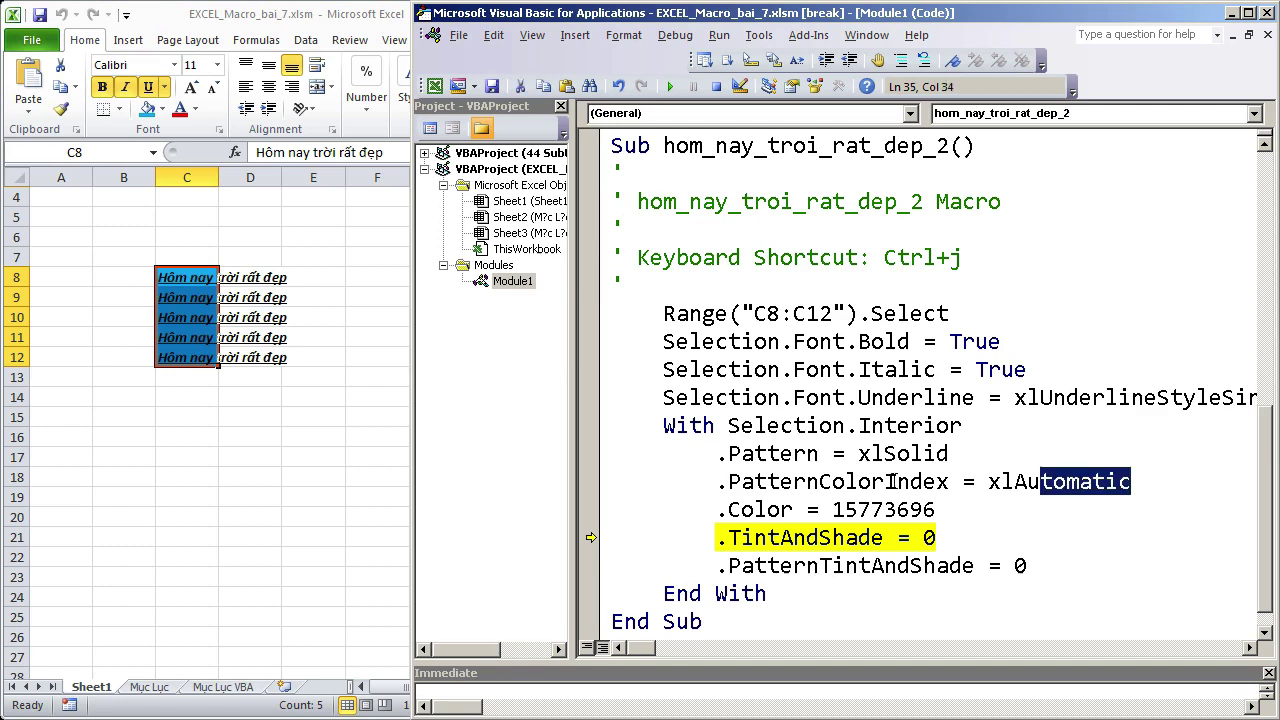
key(BackSpace)
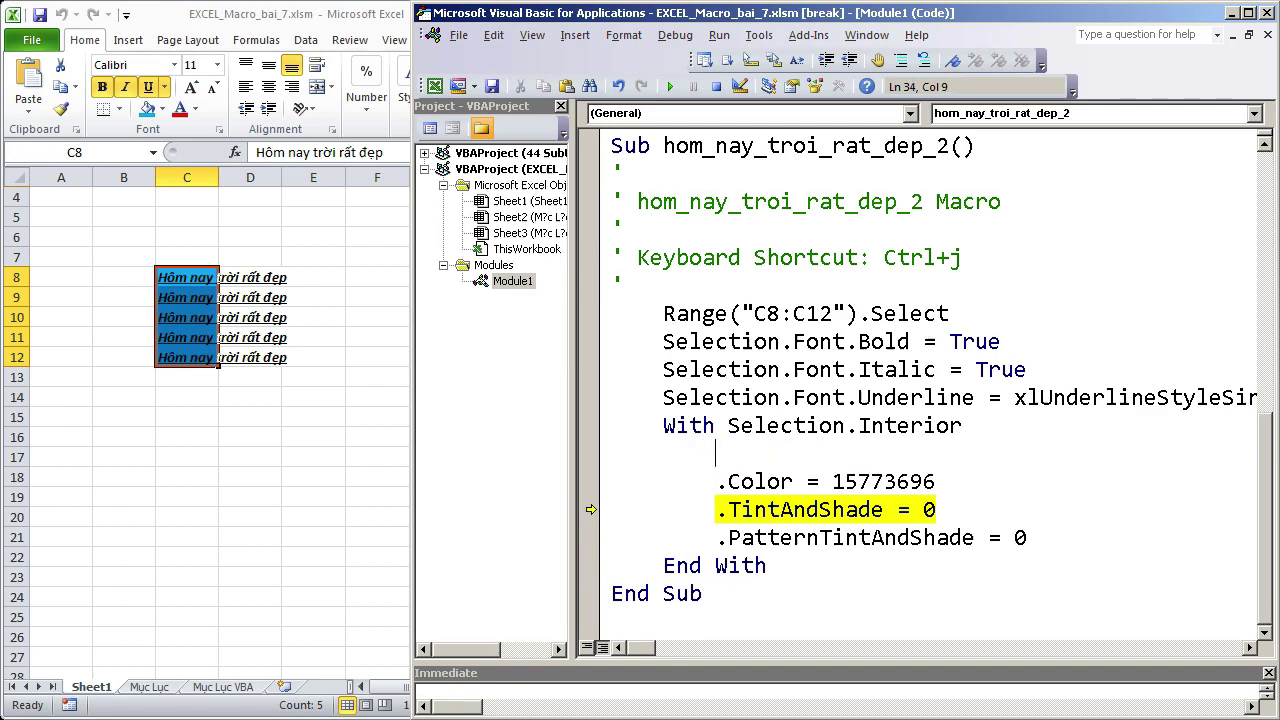
key(BackSpace)
key(BackSpace)
key(BackSpace)
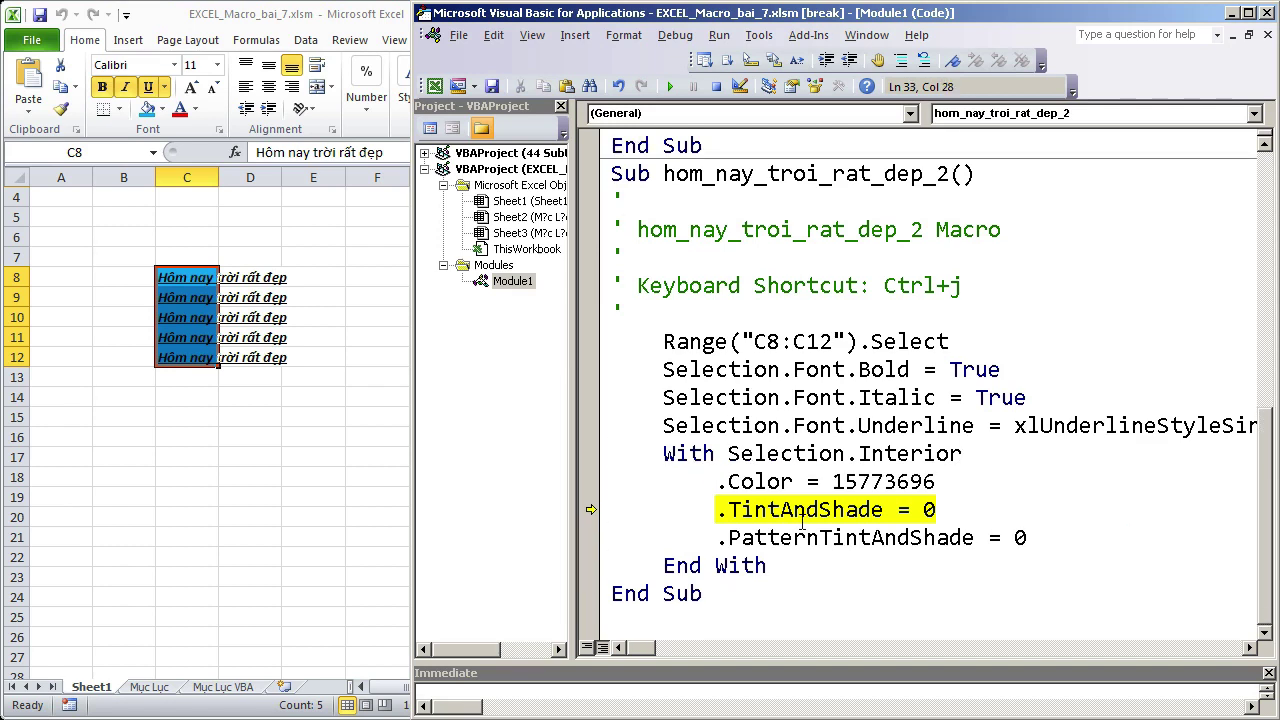
Step: Step past and delete the .TintAndShade and .PatternTintAndShade lines, leaving only .Color = 15773696
key(F8)
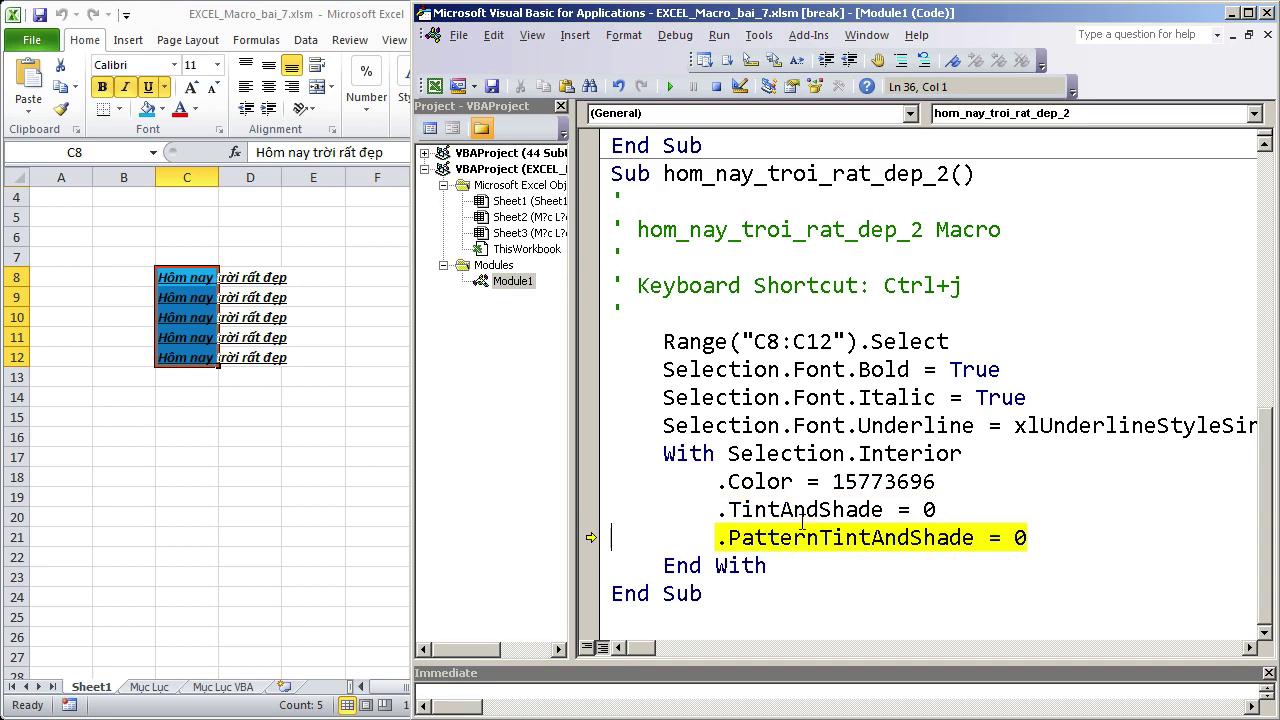
key(F8)
key(F8)
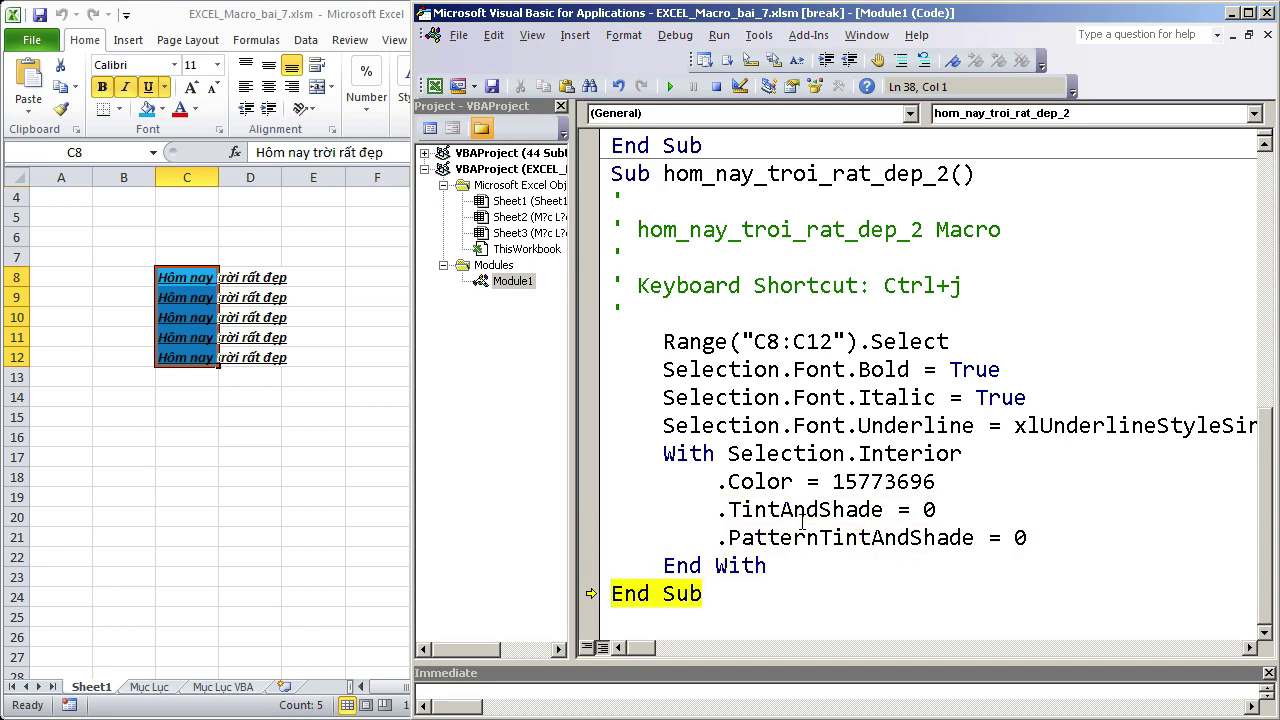
mouse_move(1030, 538)
mouse_down()
mouse_move(610, 540)
mouse_move(608, 512)
mouse_up()
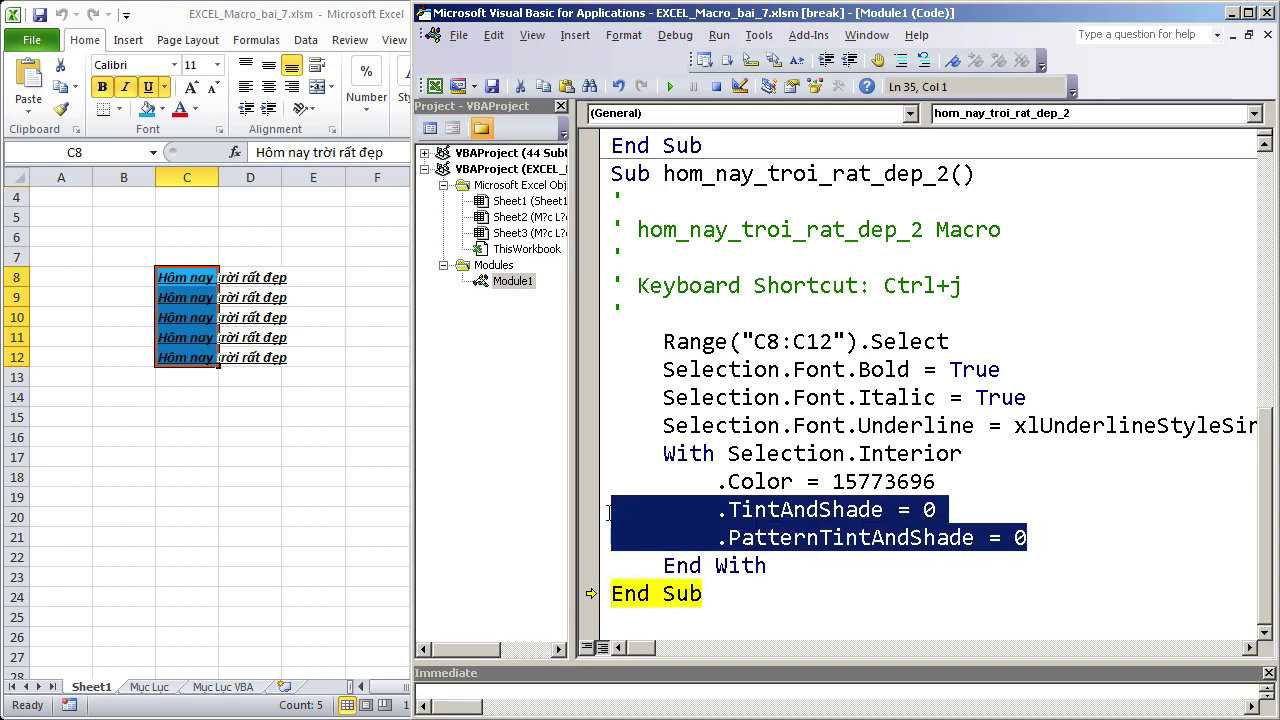
key(BackSpace)
key(BackSpace)
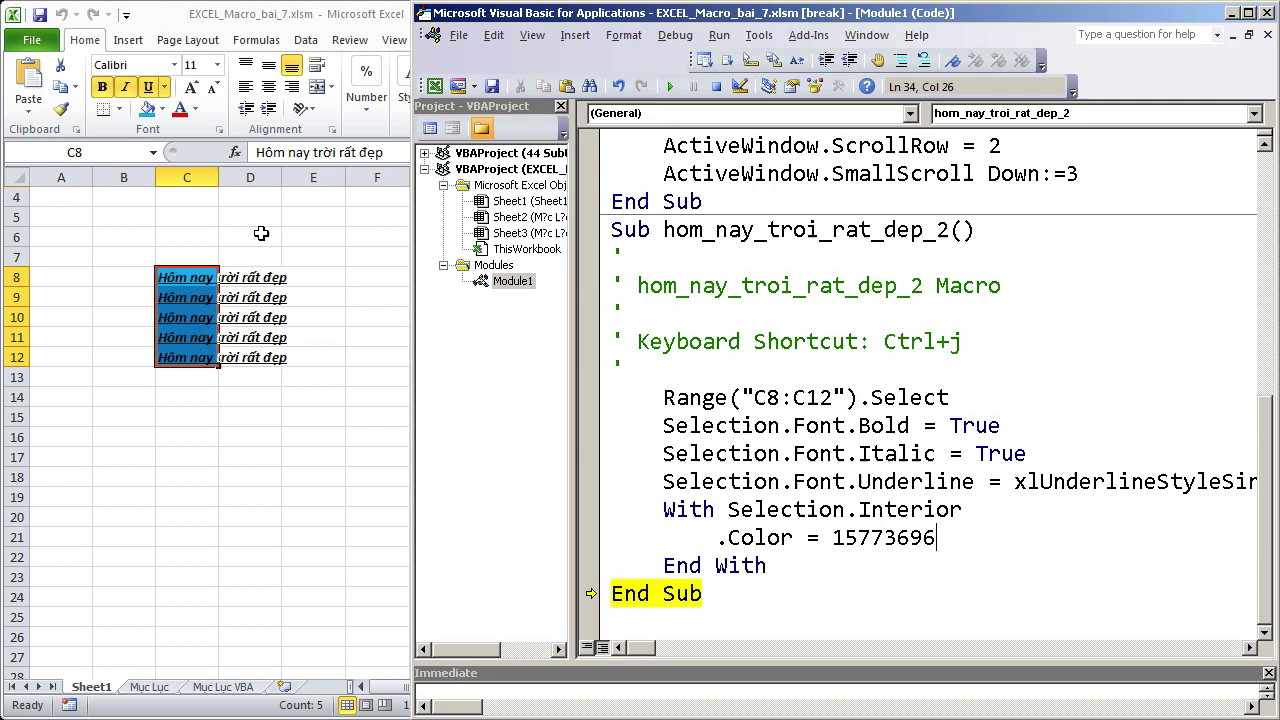
Step: Finish the macro run and confirm C8:C12 stay bold, italic, underlined with blue fill
click(321, 262)
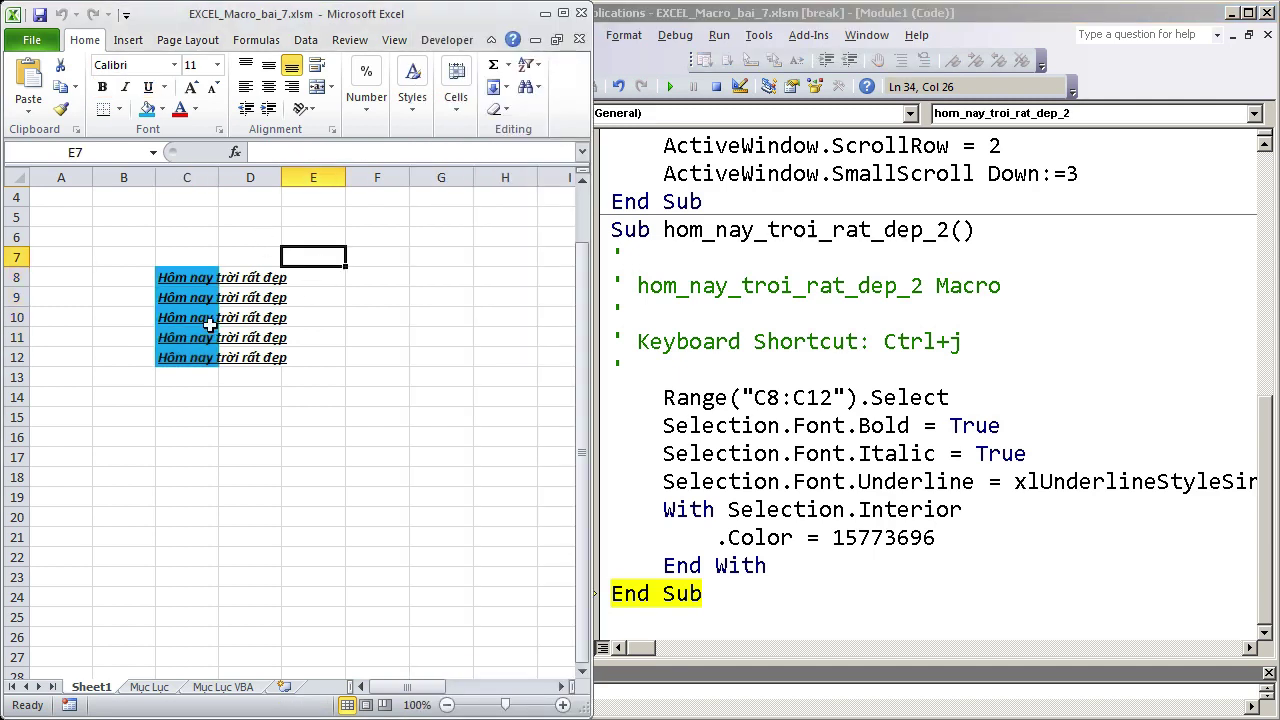
click(773, 369)
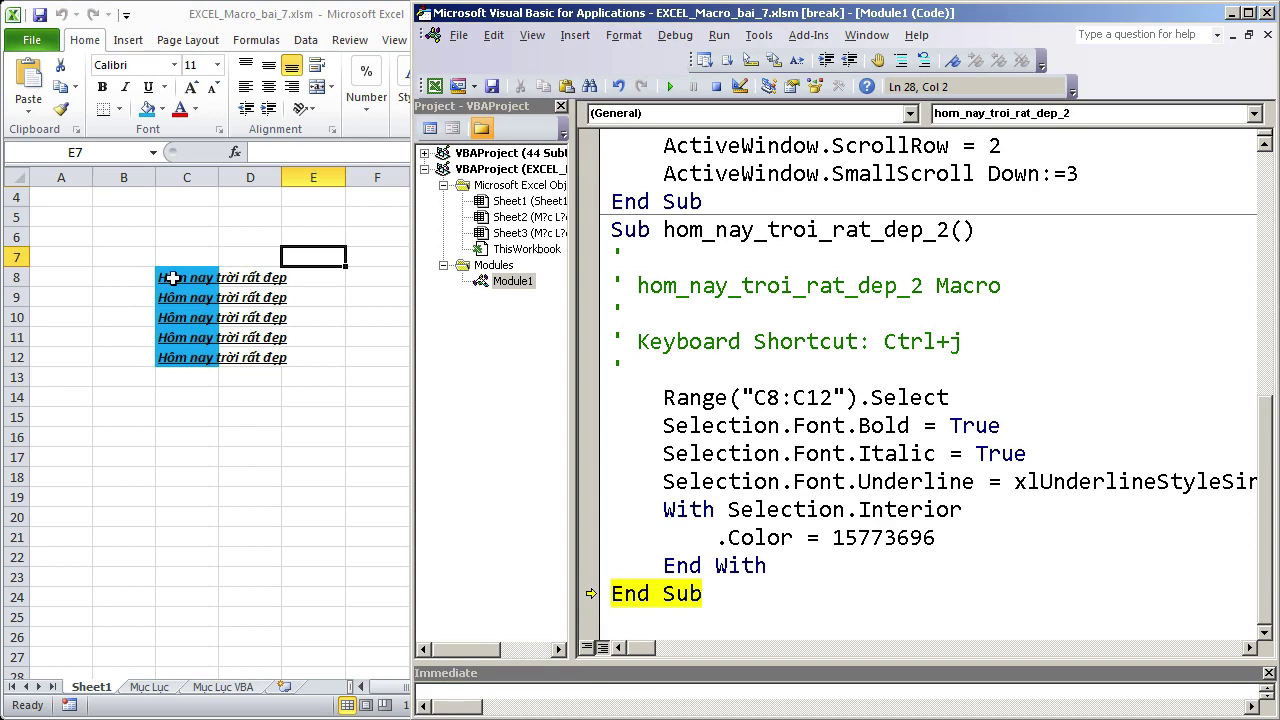
drag(172, 278, 198, 355)
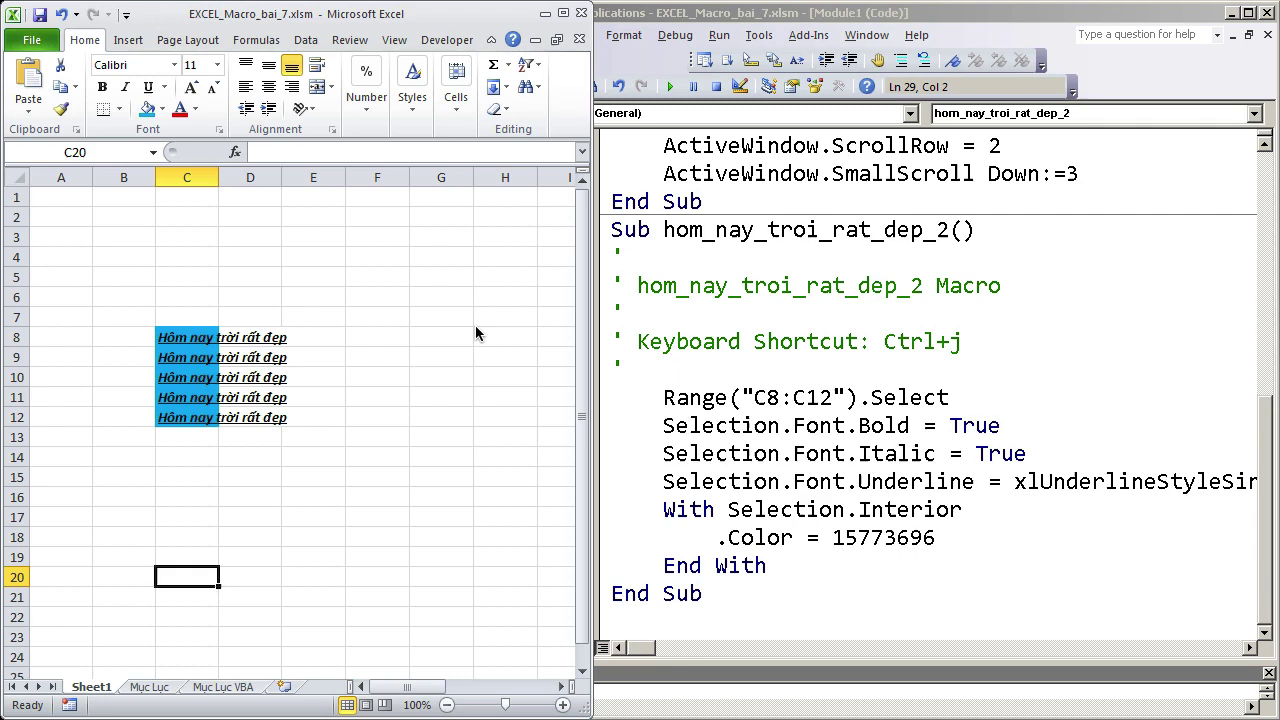
Step: Enter abc in C20 and fill it across and down to E23 as plain text
text(a)
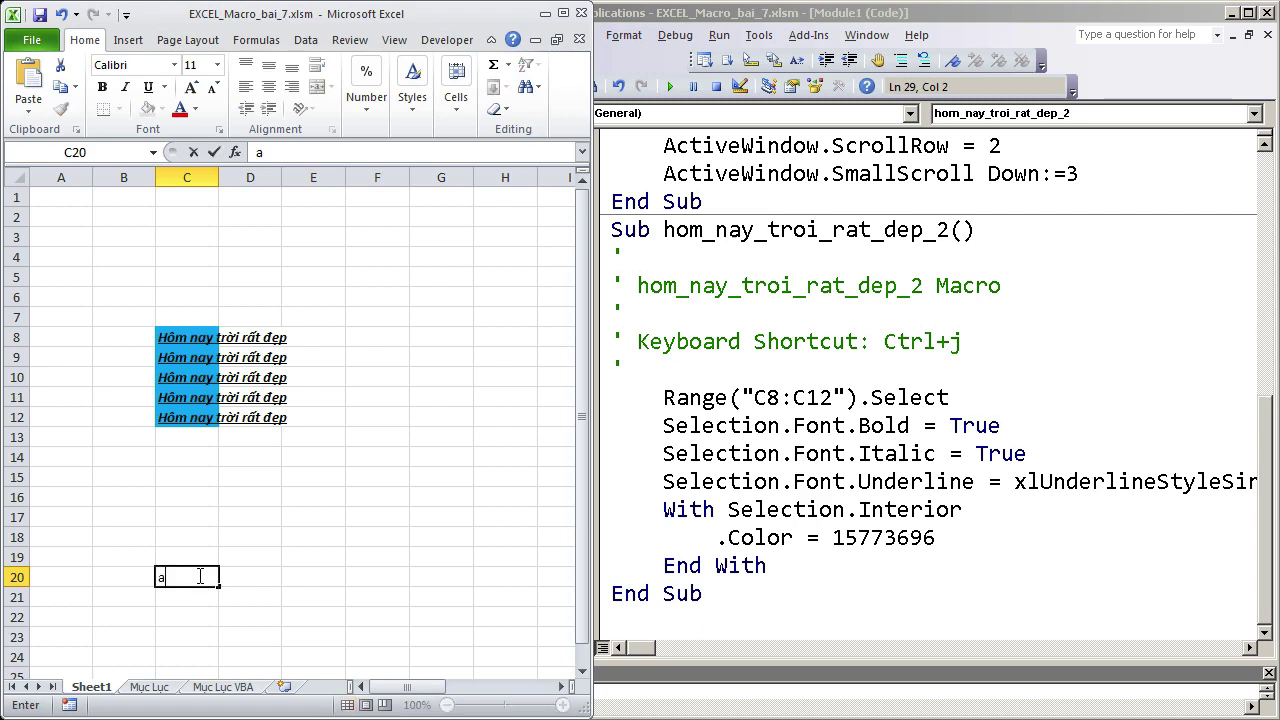
text(bc)
key(ctrl+Return)
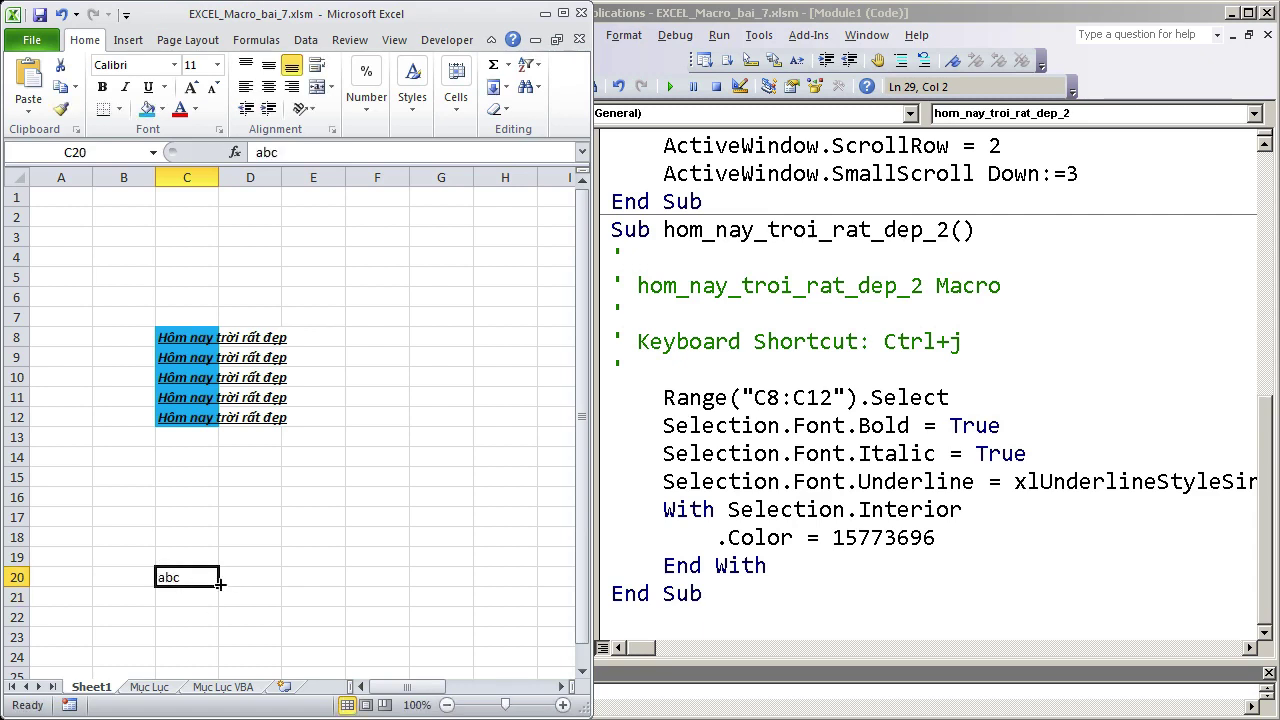
drag(215, 587, 356, 632)
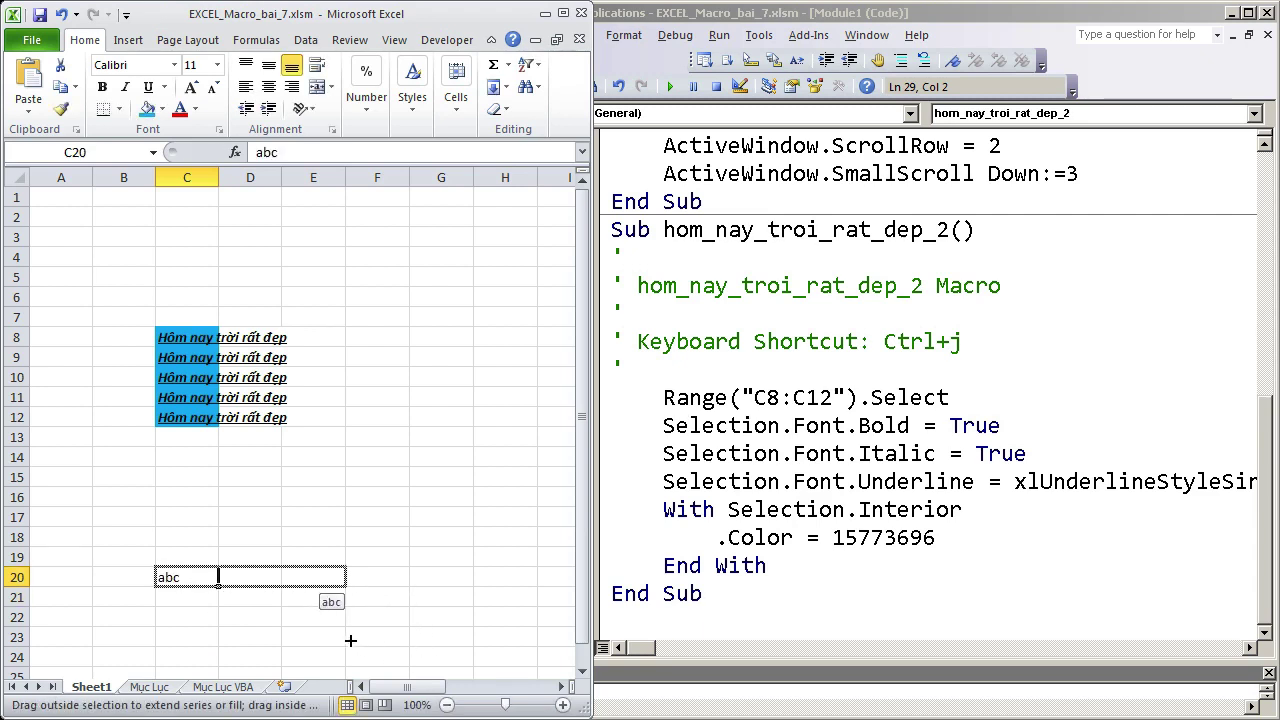
drag(345, 586, 345, 650)
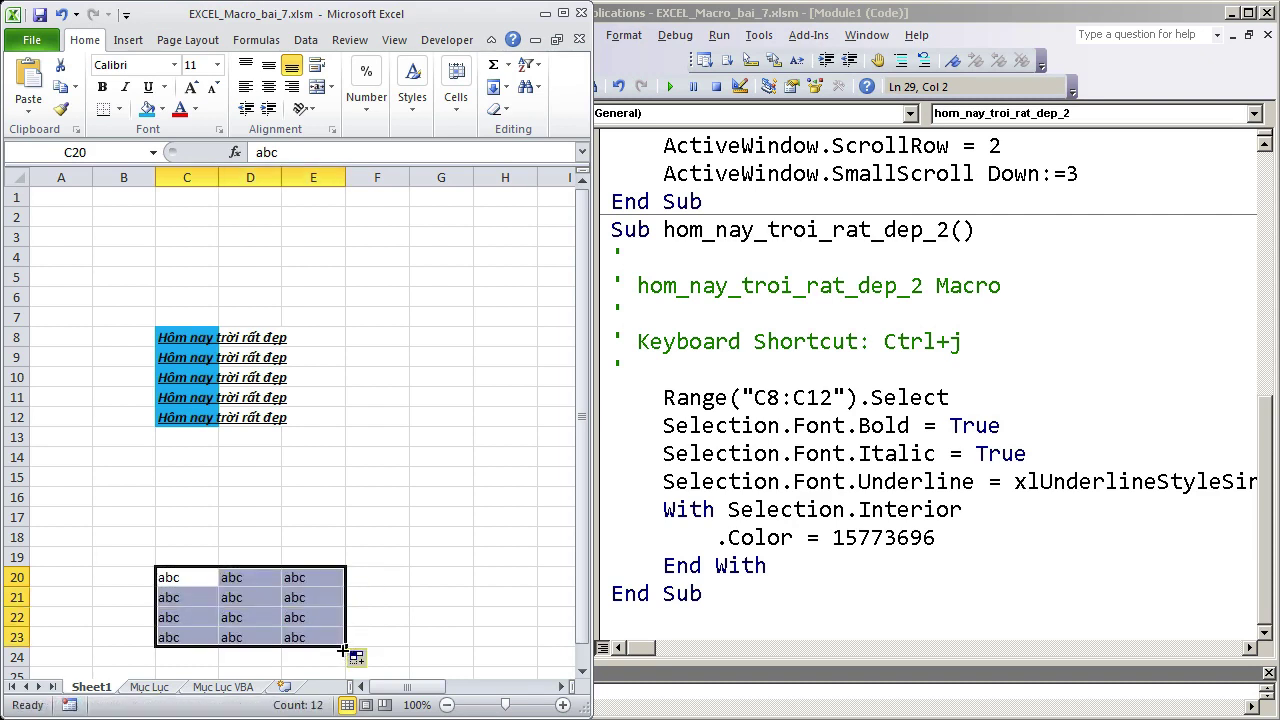
click(448, 580)
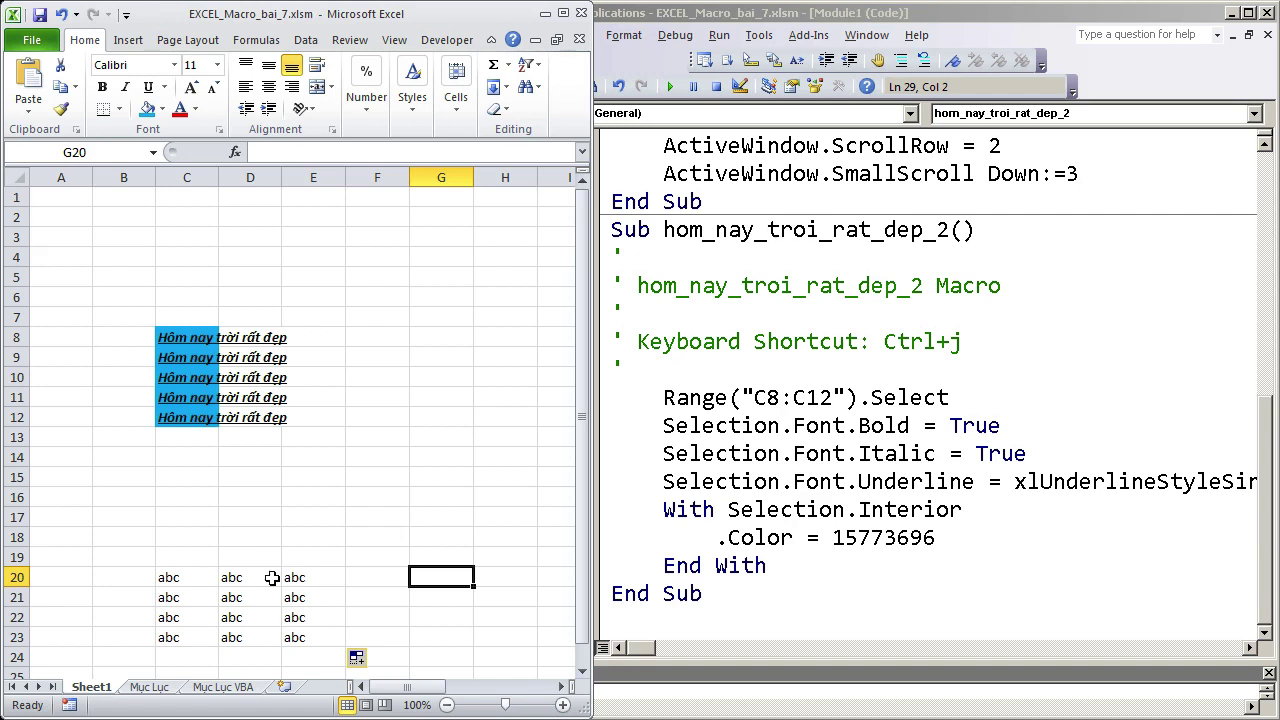
drag(177, 577, 320, 638)
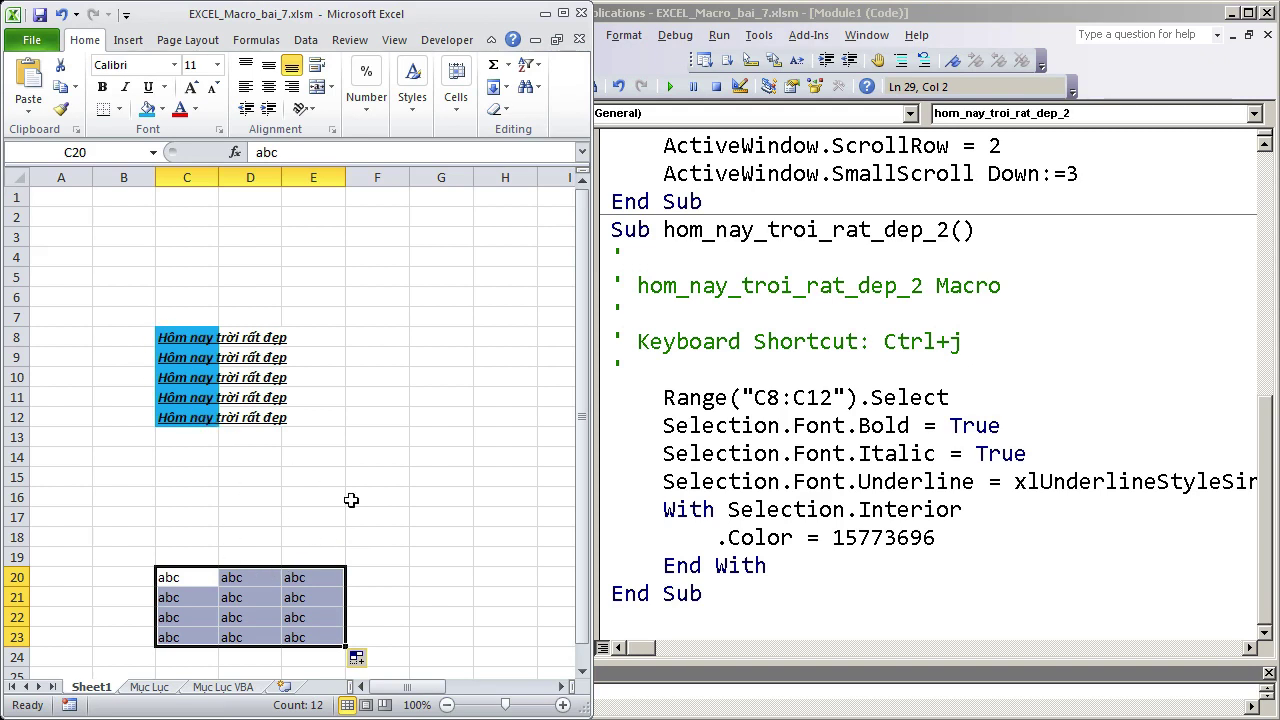
click(376, 599)
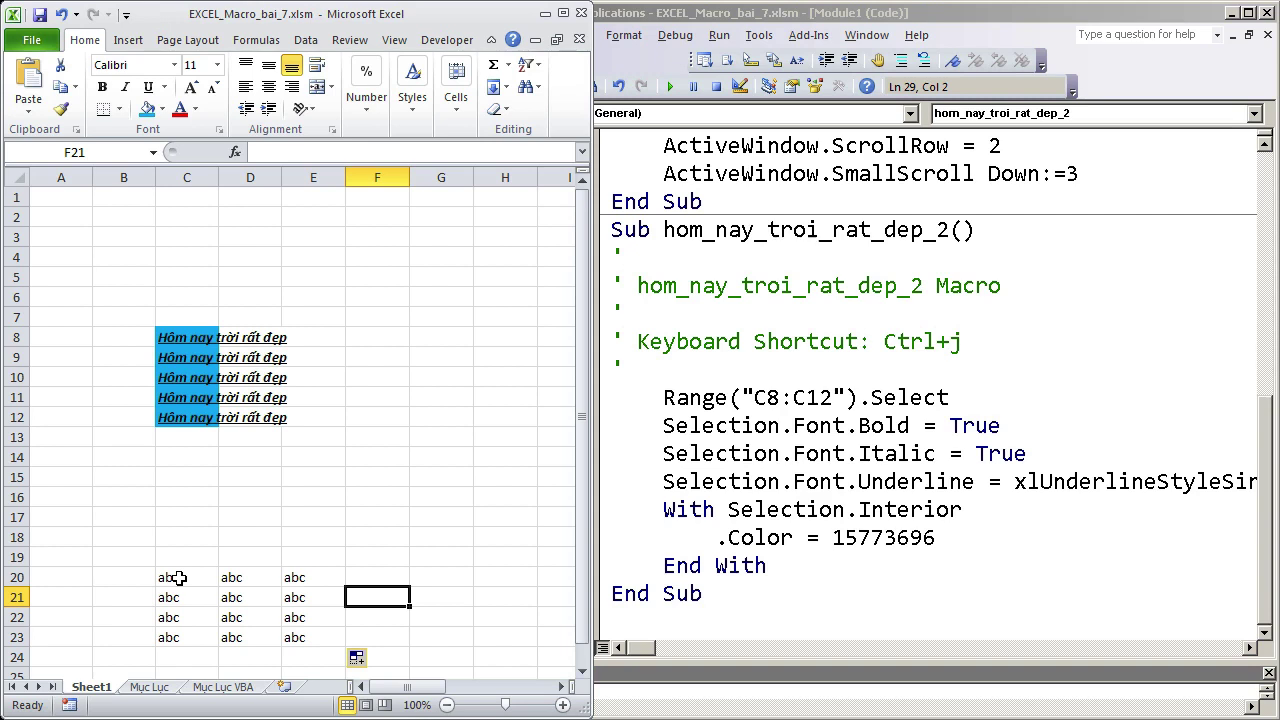
click(662, 399)
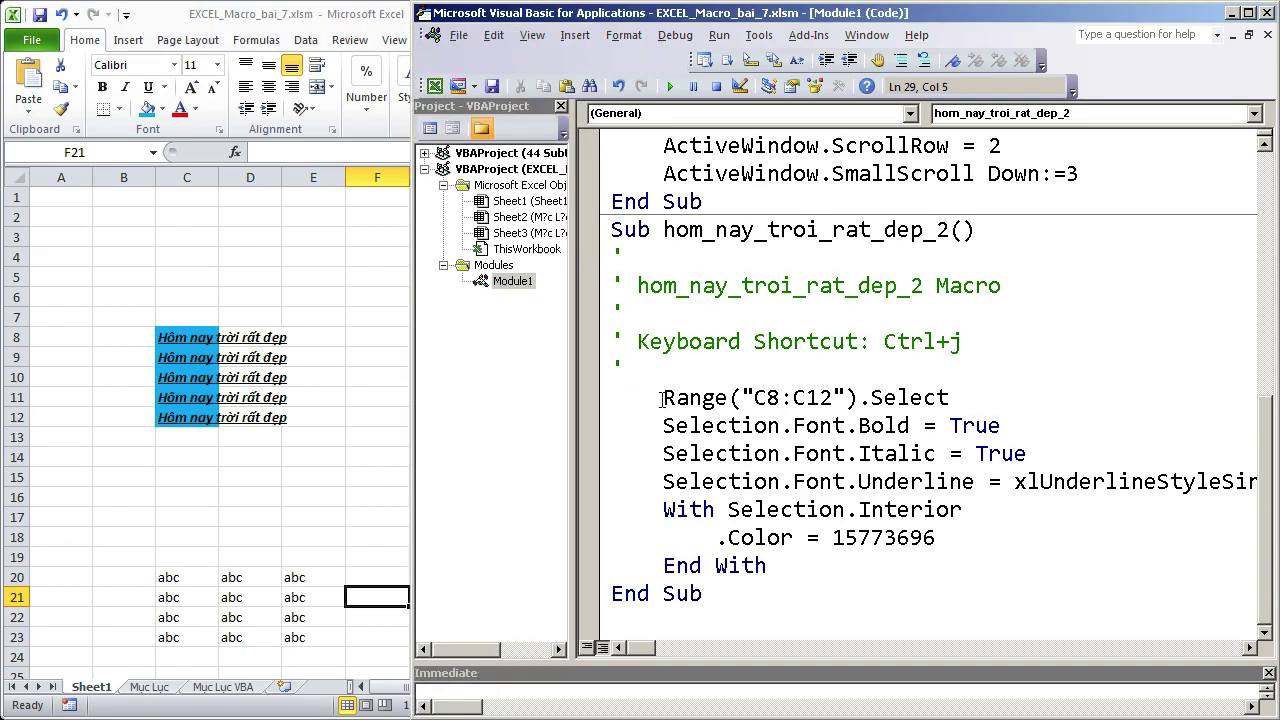
Step: Comment out Range("C8:C12").Select and run the macro with Ctrl+J on C20:E23
text(')
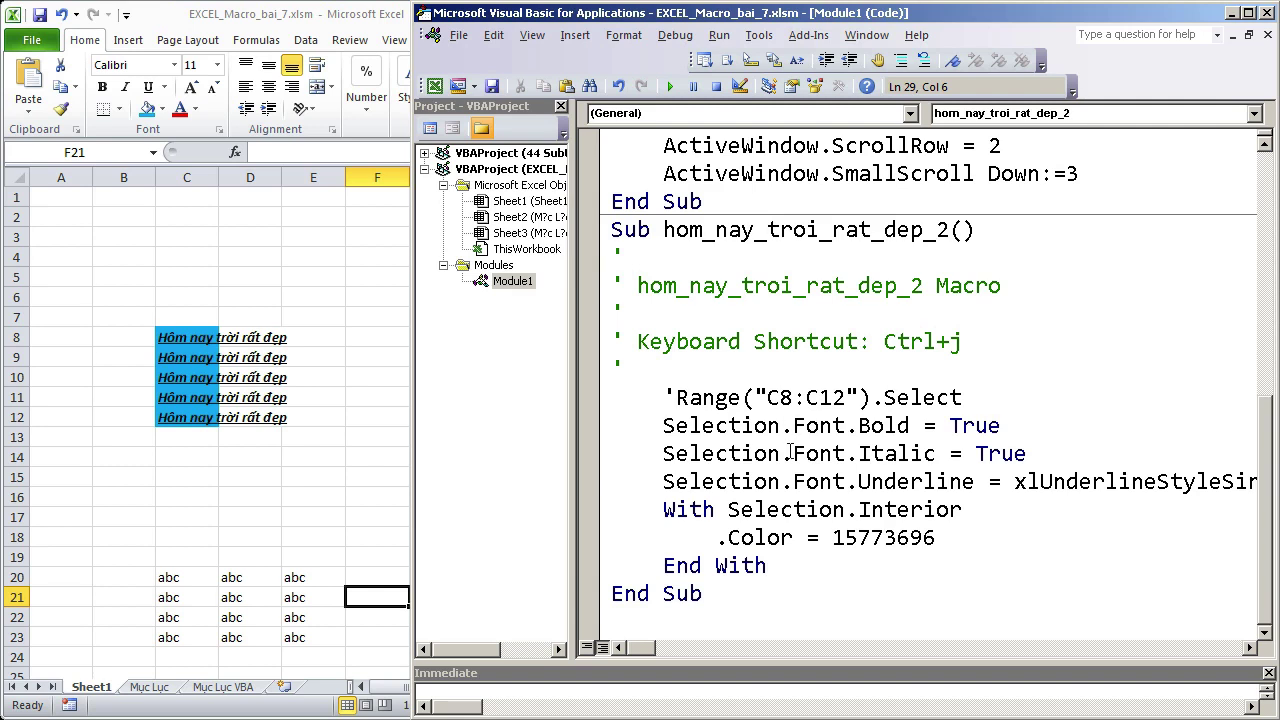
click(790, 453)
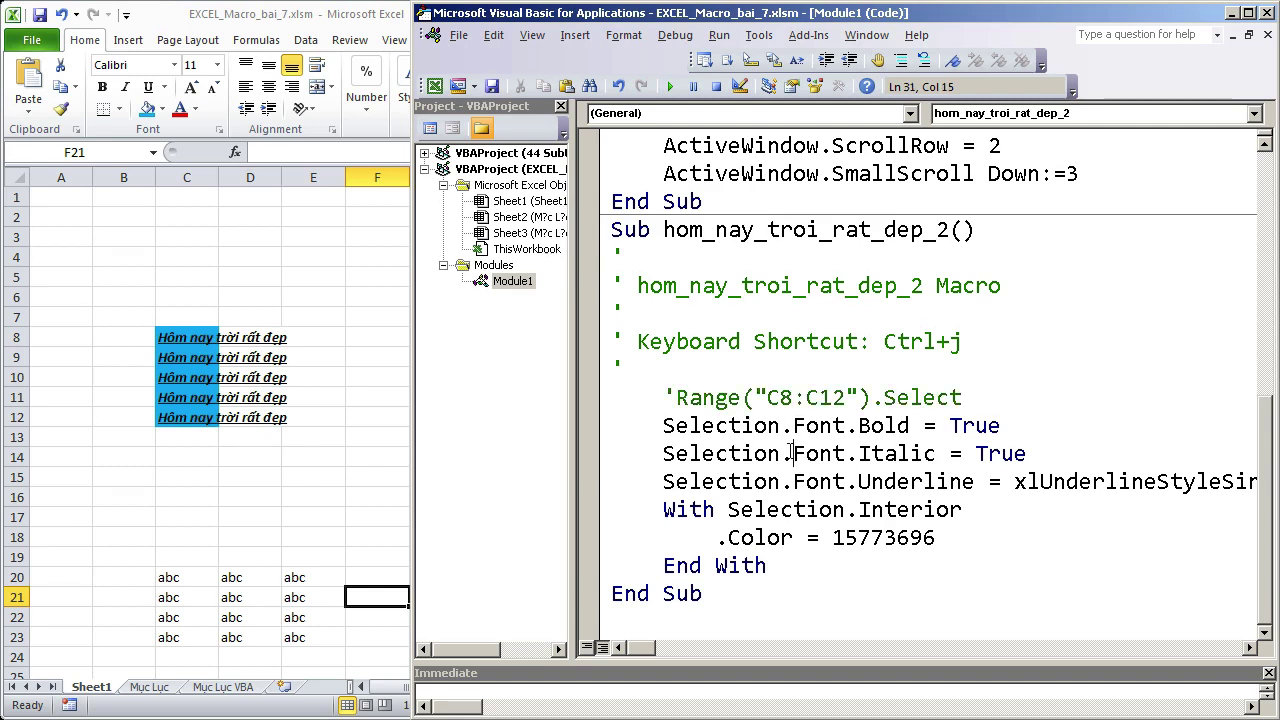
click(230, 610)
drag(168, 577, 317, 645)
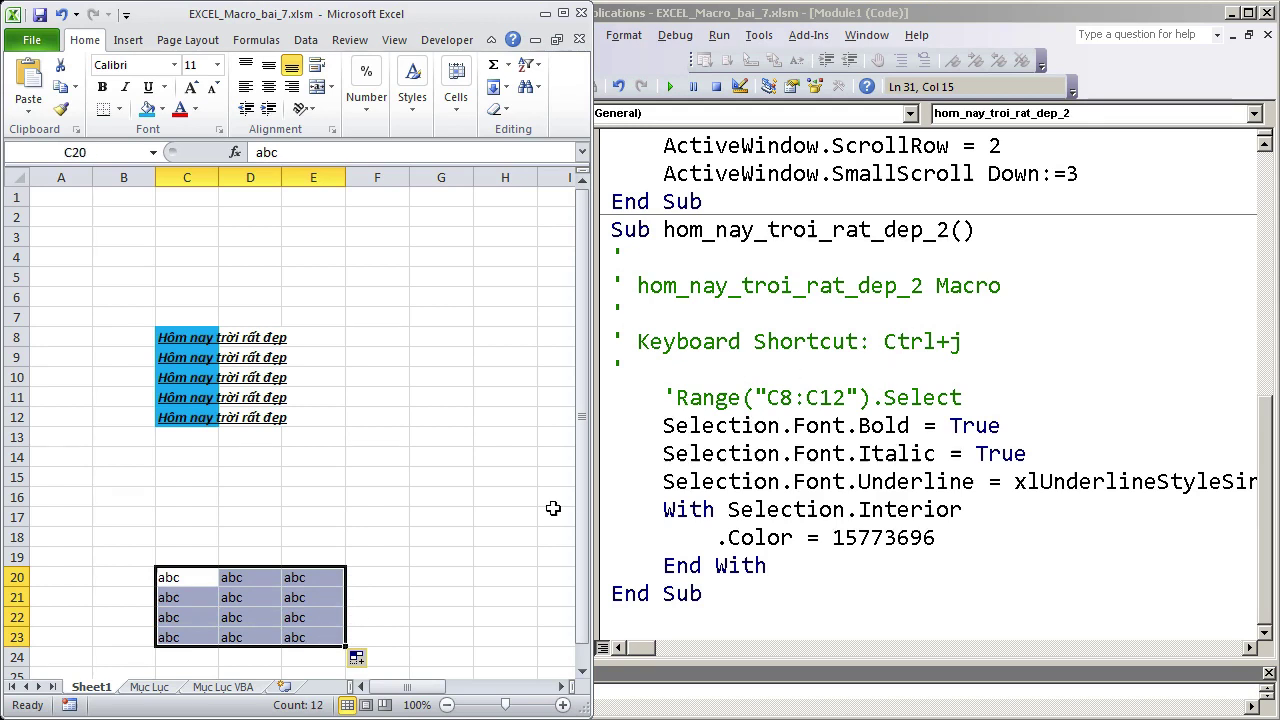
key(ctrl+j)
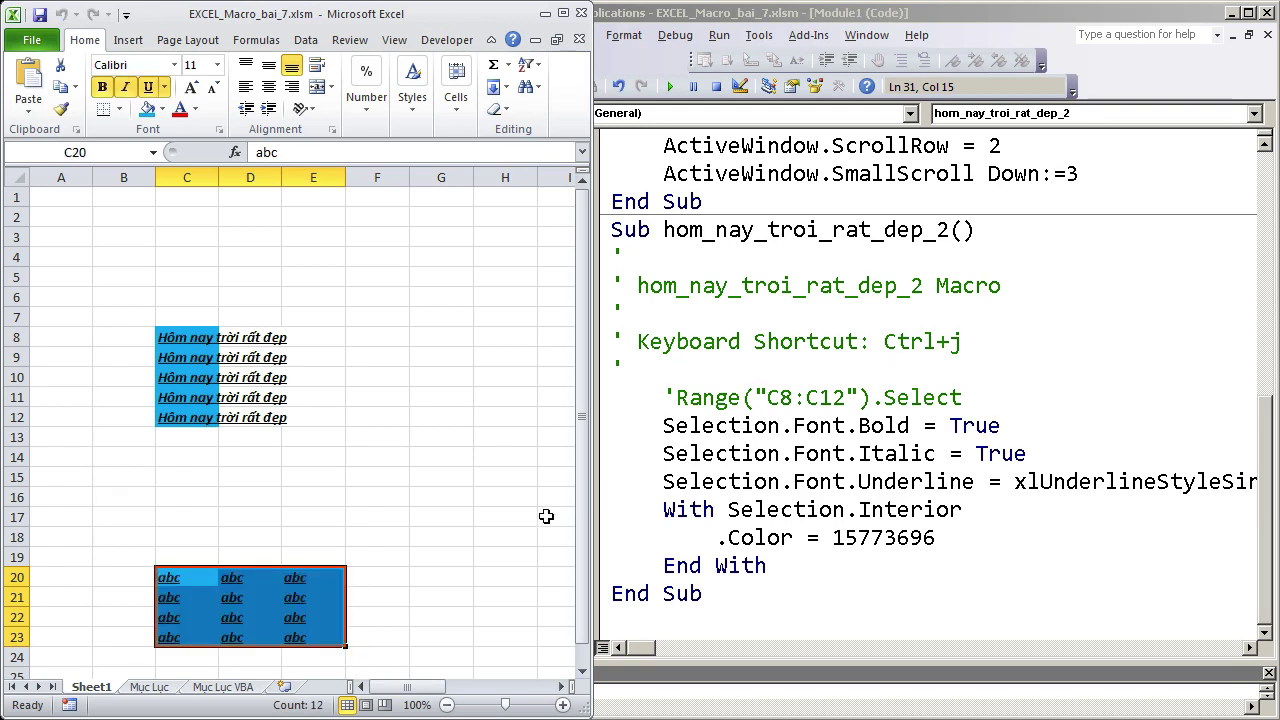
Step: Compare the newly formatted C20:E23 block with C8:C12
click(185, 531)
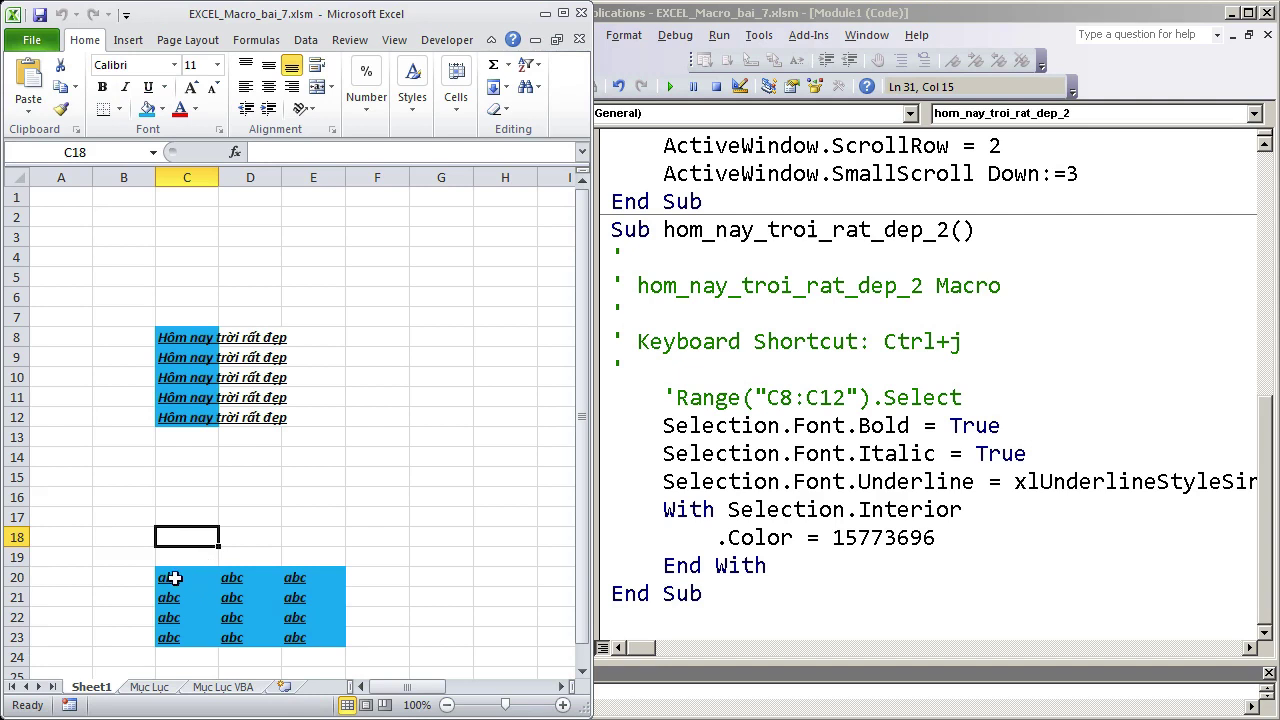
drag(170, 577, 334, 642)
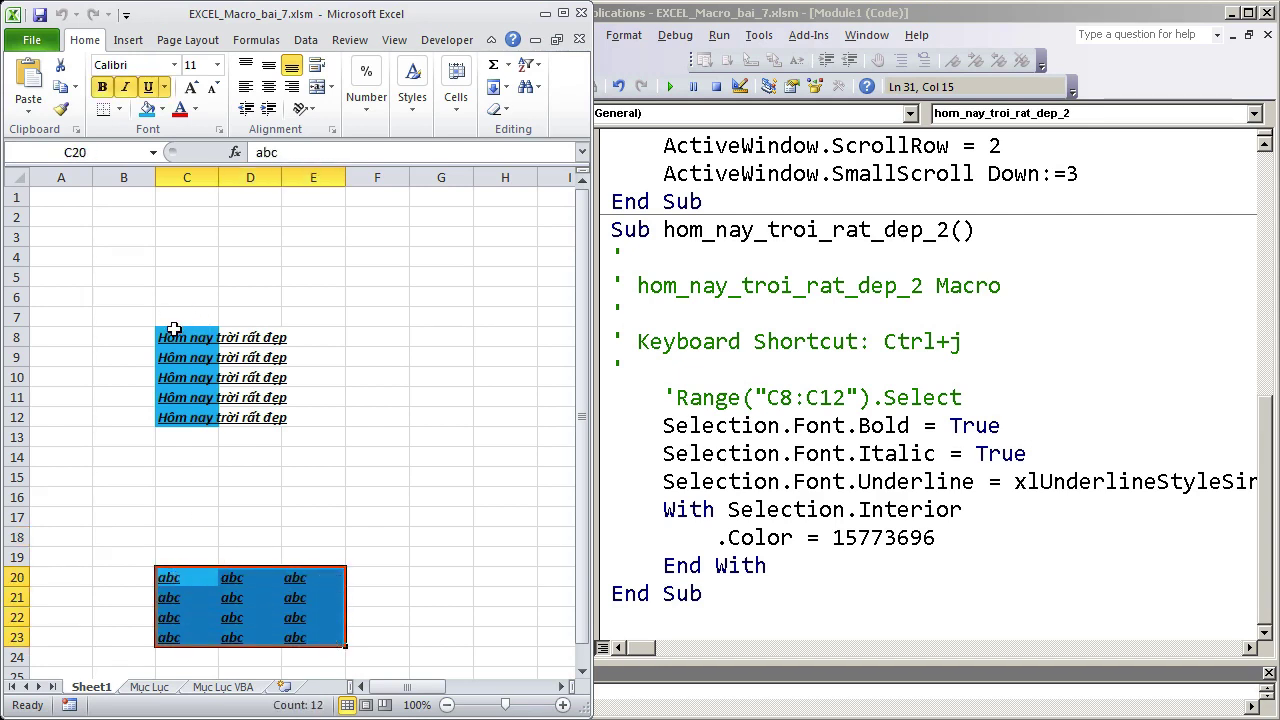
drag(175, 337, 177, 410)
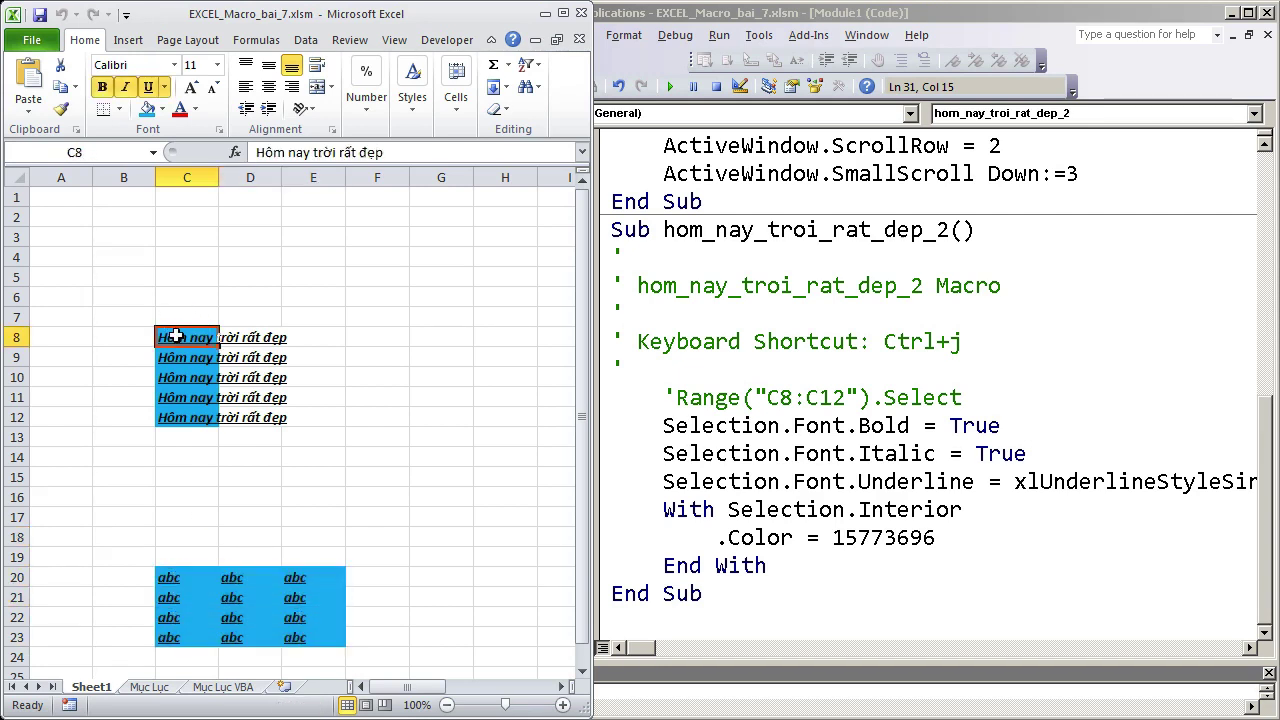
click(318, 492)
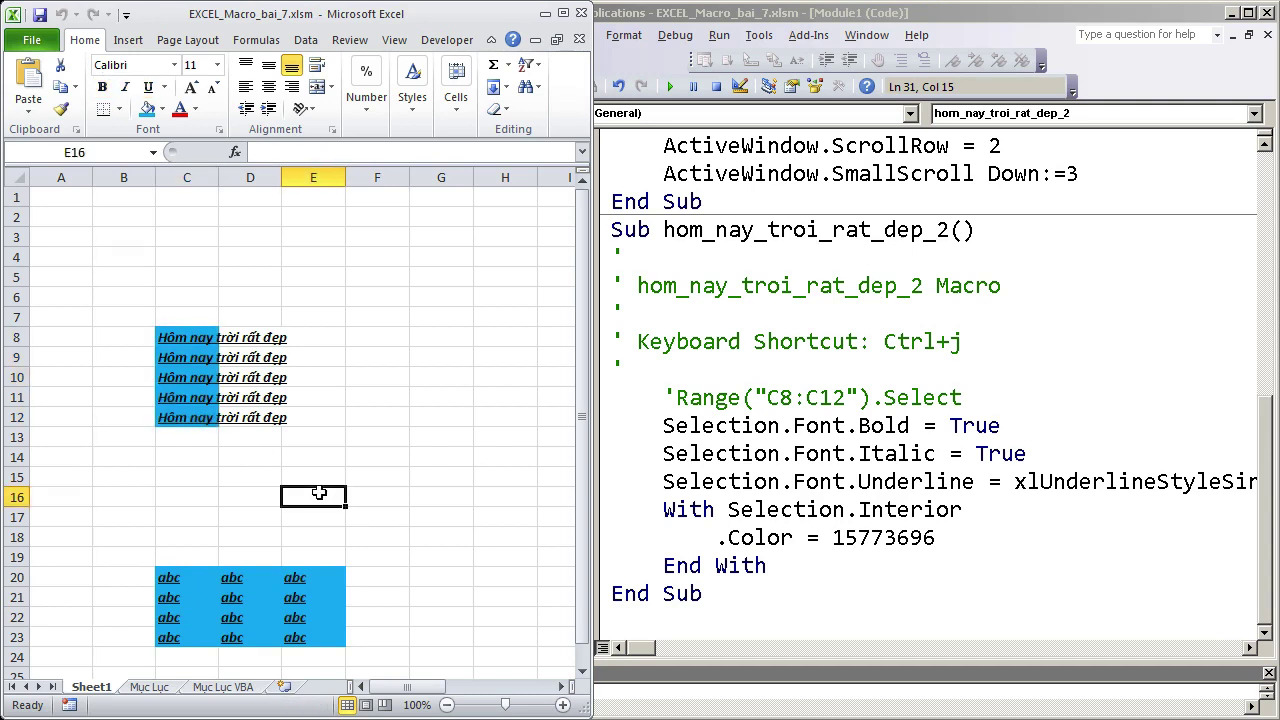